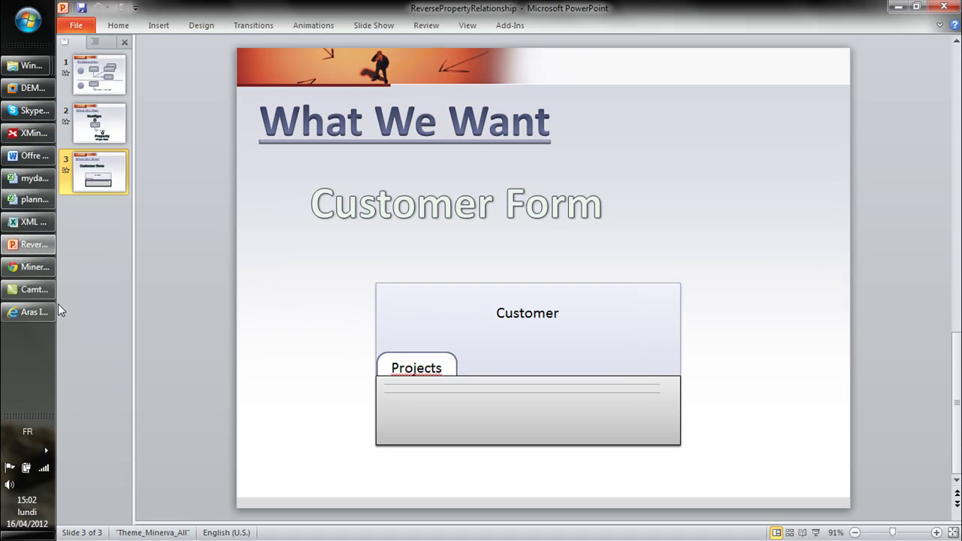
Leave the PowerPoint slideshow and bring the Aras Innovator web client to the front.
left_click(40, 311)
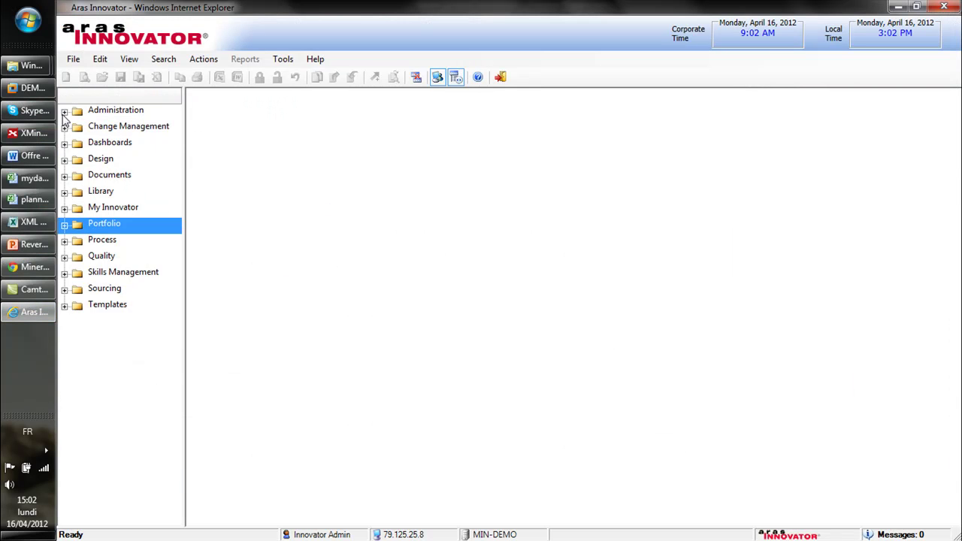
Expand Portfolio and open project 1319 XM Portable Satellite Dish Assy from the Projects grid.
left_click(65, 226)
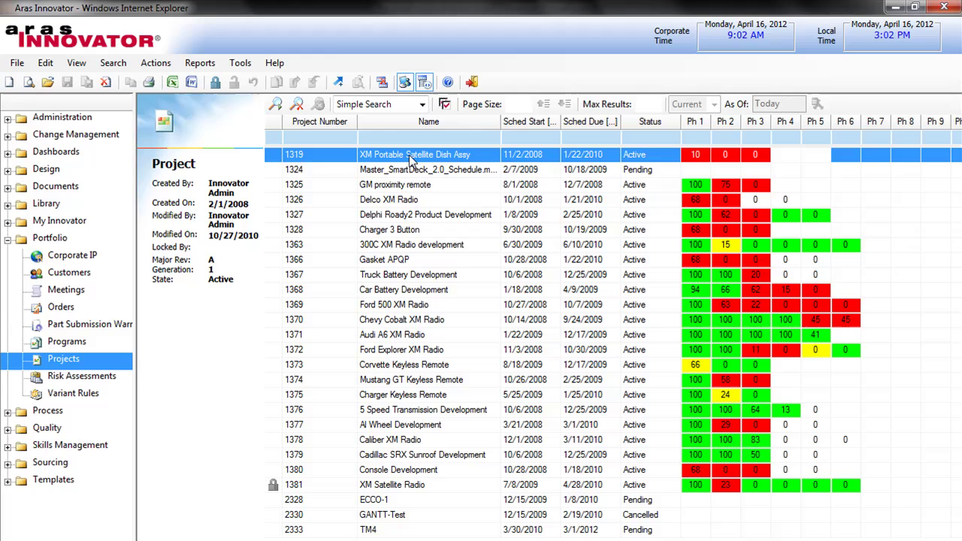
double_click(412, 160)
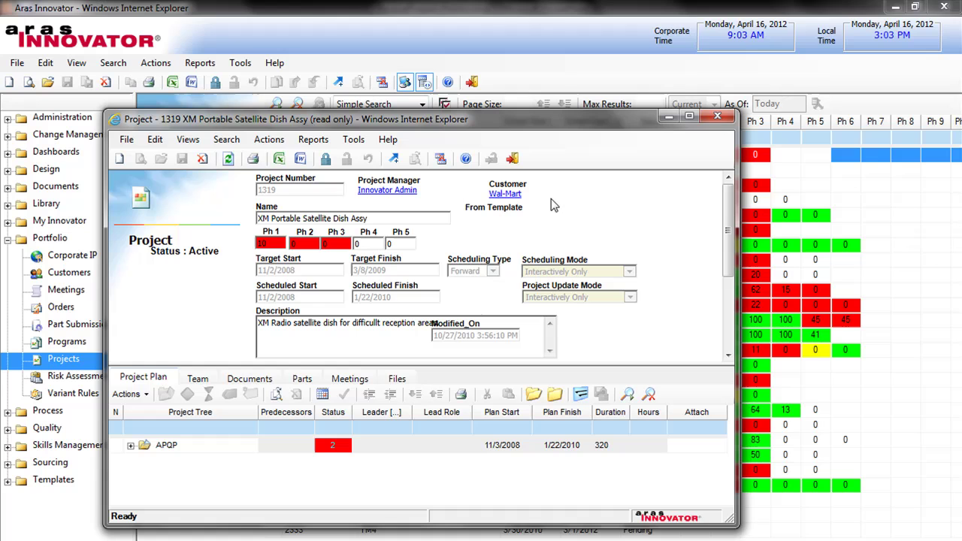
Open project 1319's Wal-Mart customer, check its Views list, then close the customer record.
left_click(504, 194)
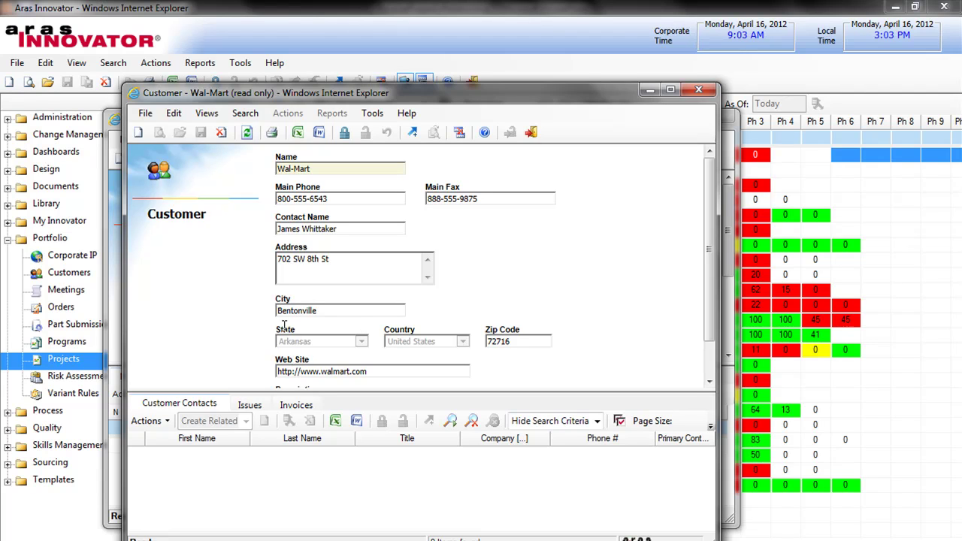
left_click(209, 115)
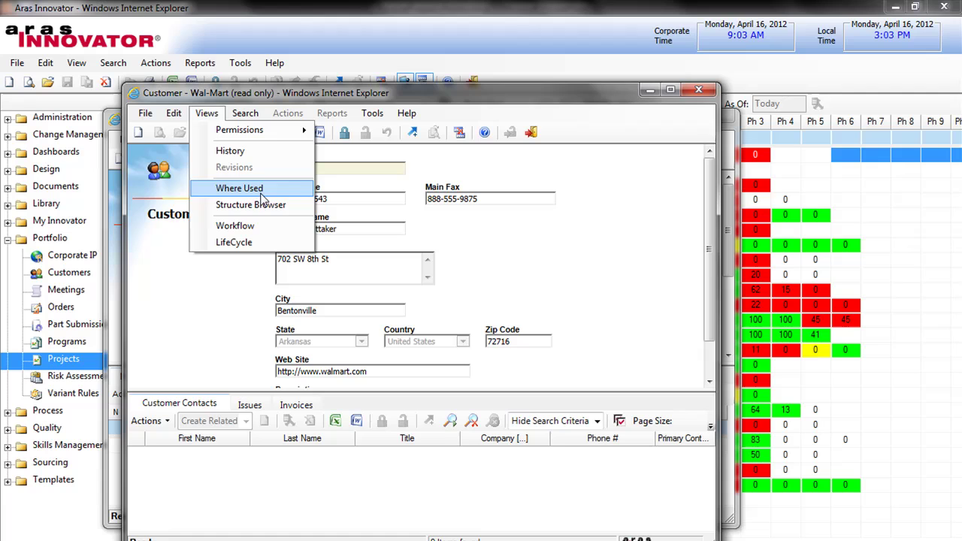
key("Up")
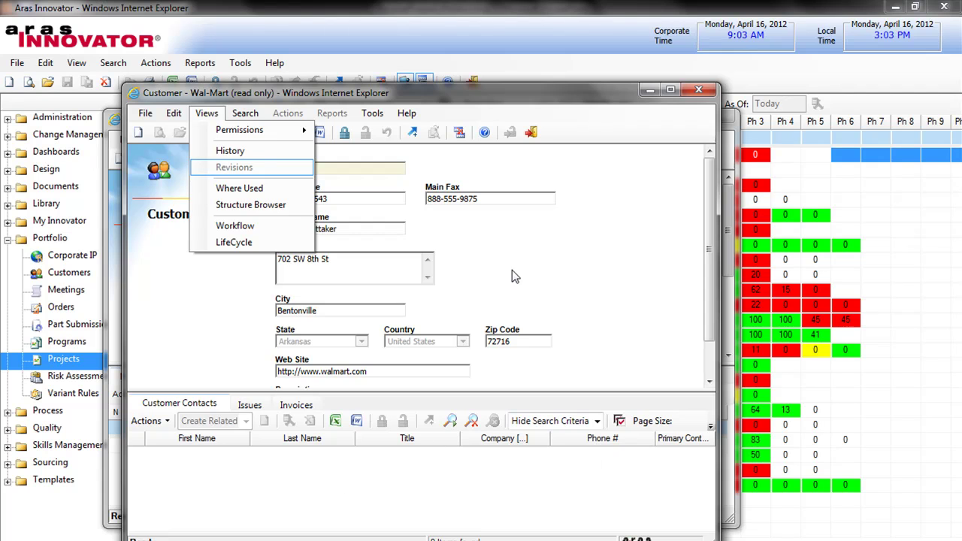
left_click(698, 91)
mouse_move(653, 111)
left_mouse_down()
mouse_move(681, 114)
mouse_move(659, 114)
left_mouse_up()
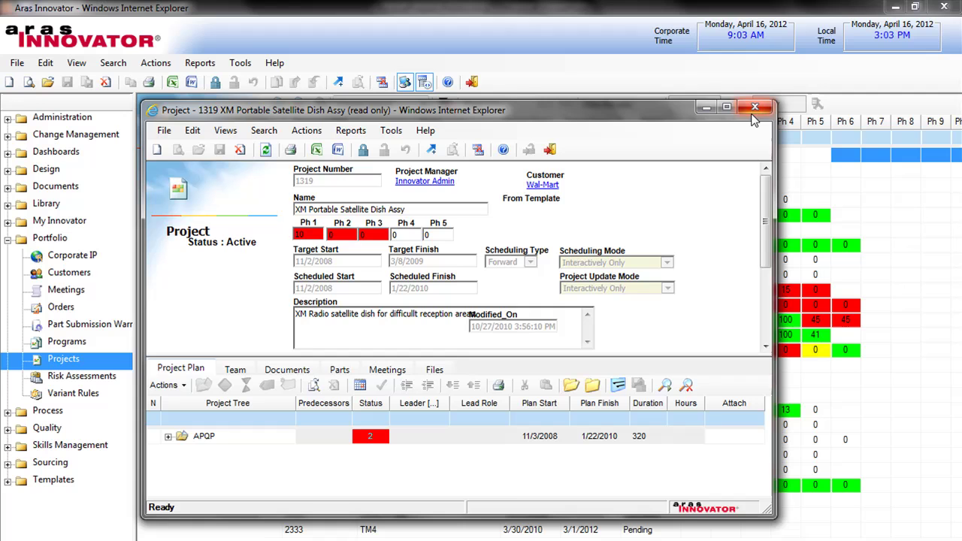
Close project 1319, search ItemTypes for cus*, and open Customer for editing.
left_click(755, 111)
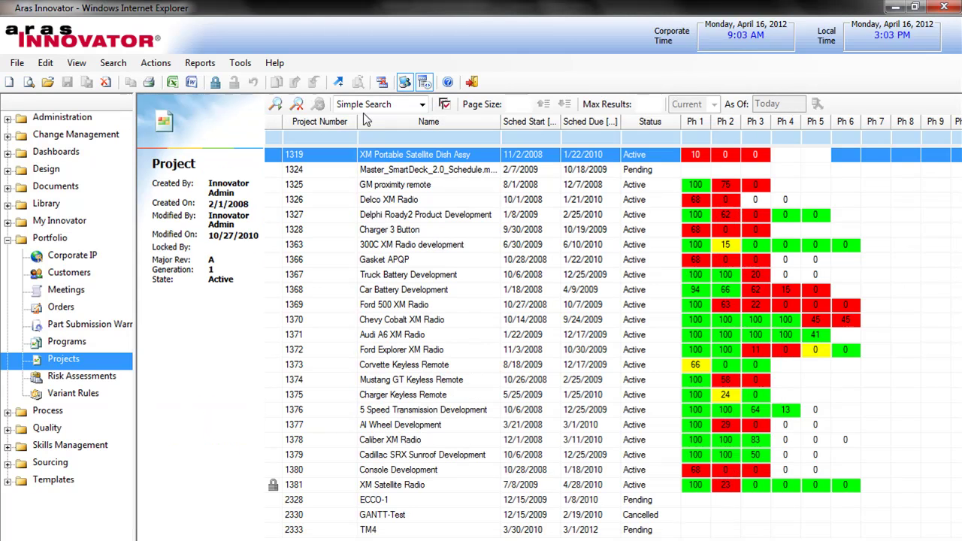
left_click(8, 118)
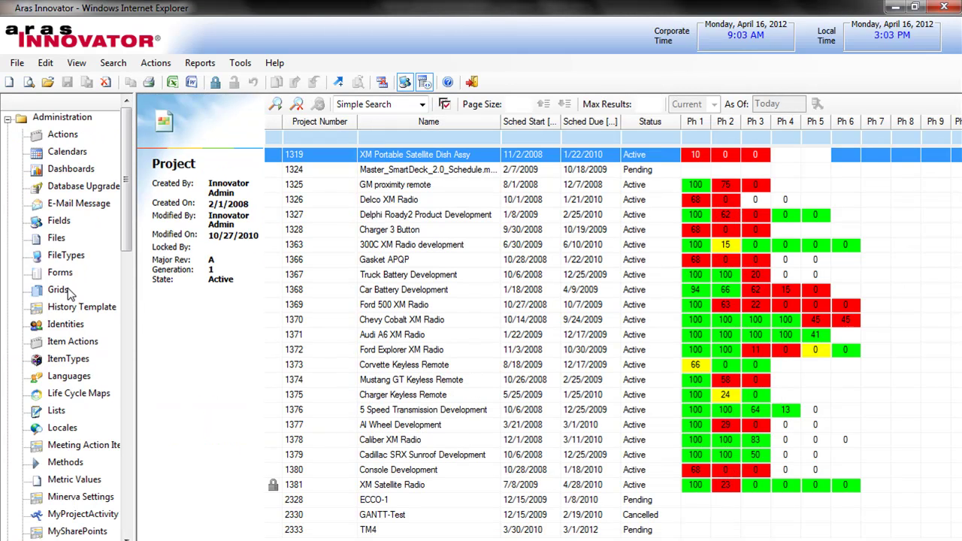
left_click(69, 360)
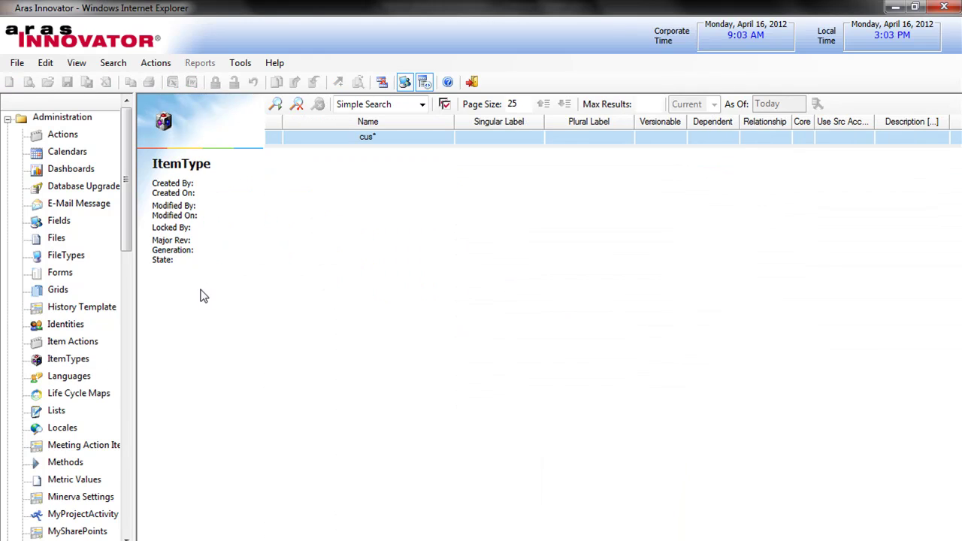
left_click(275, 104)
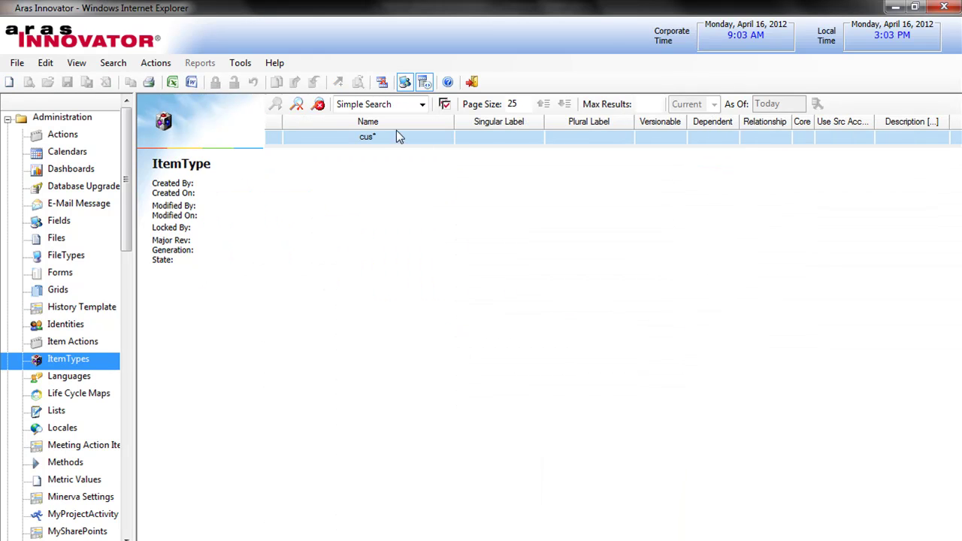
left_click(376, 154)
left_click(391, 200)
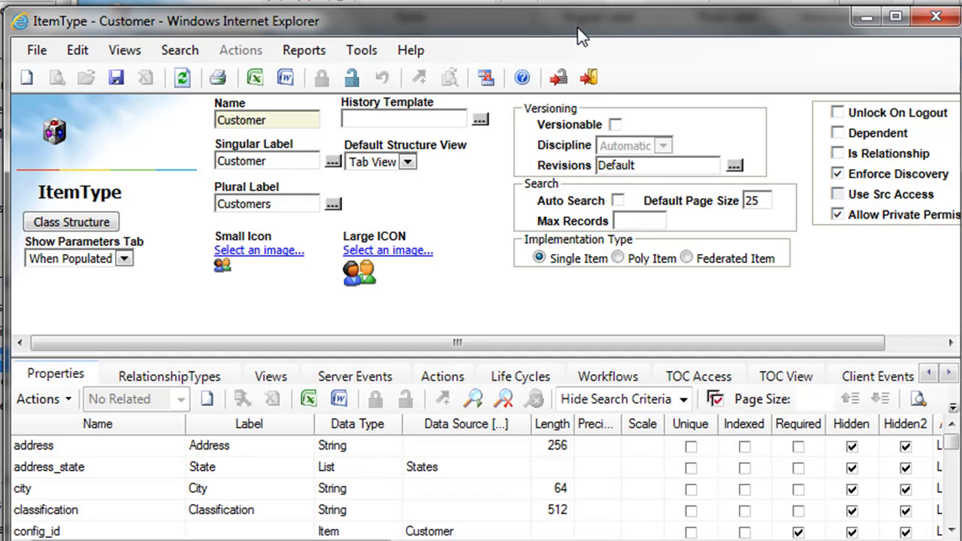
Add a No Related relationship type 'Customer Projects' labelled 'Projects' and save the Customer ItemType.
left_click(169, 376)
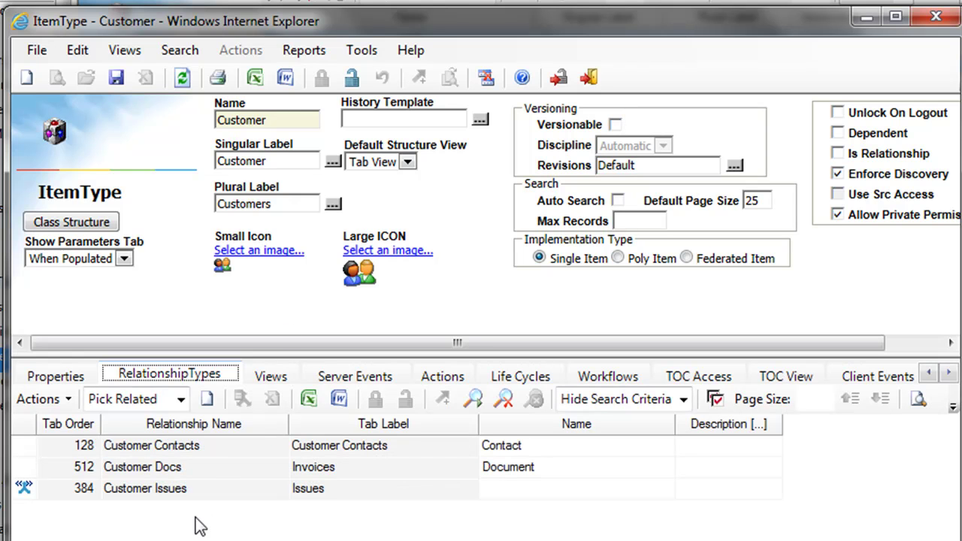
left_click(180, 399)
left_click(142, 436)
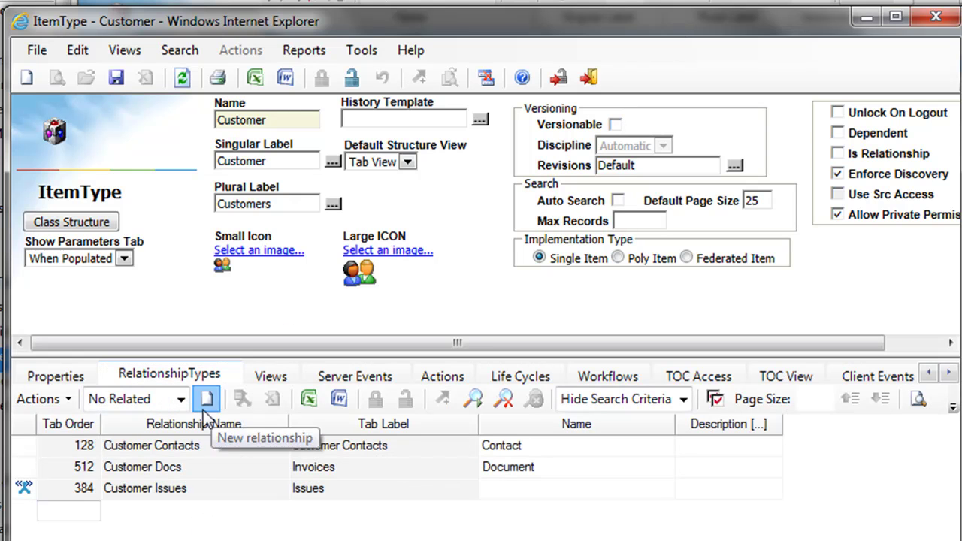
left_click(204, 406)
left_click(182, 511)
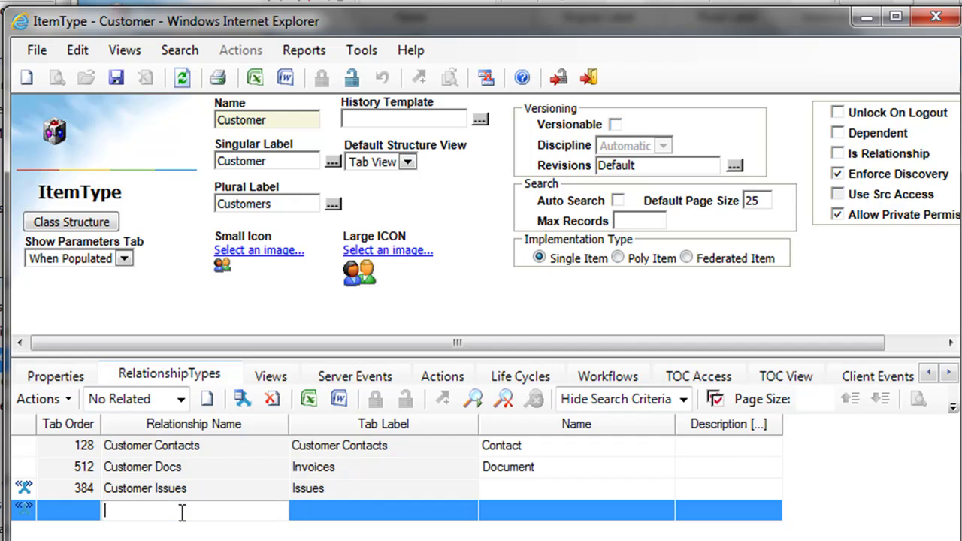
type("Customer Project")
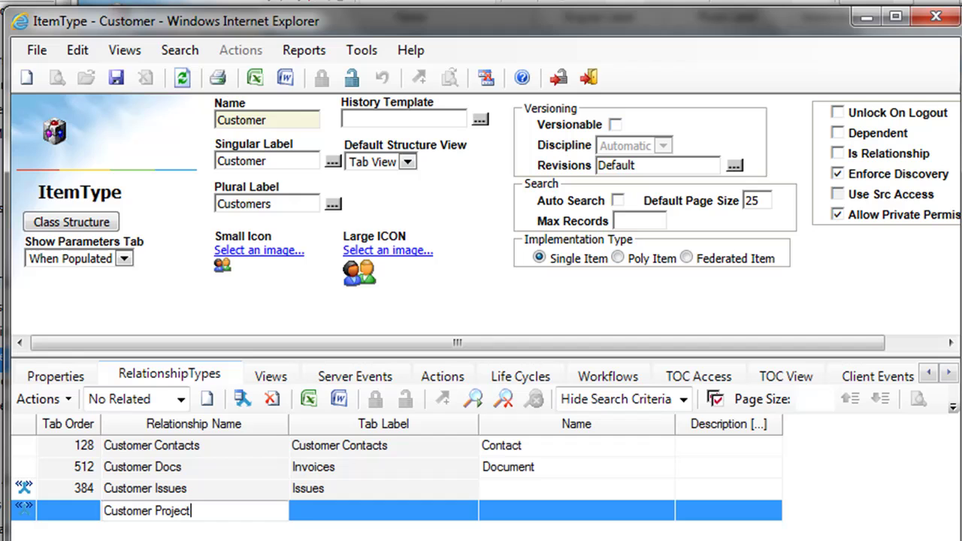
type("s")
left_click(301, 510)
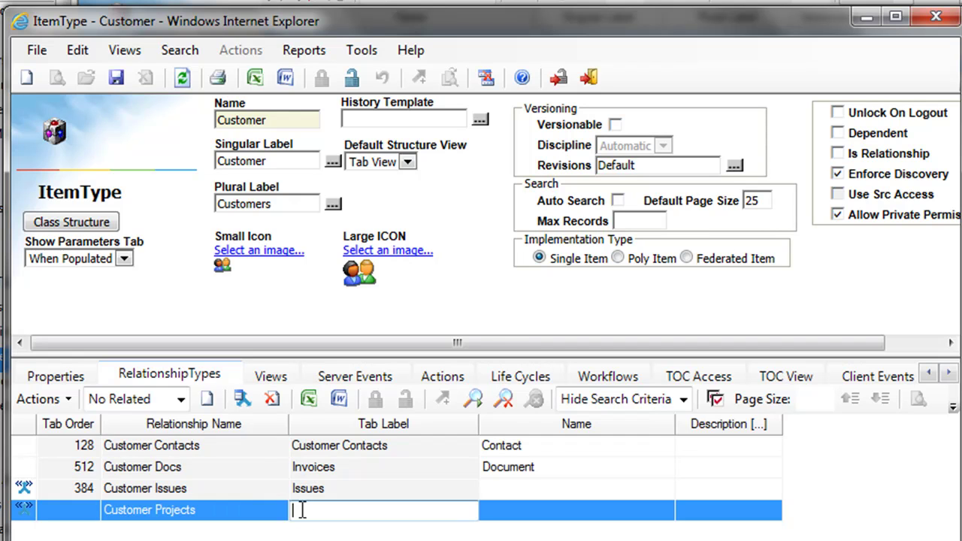
type("Projects")
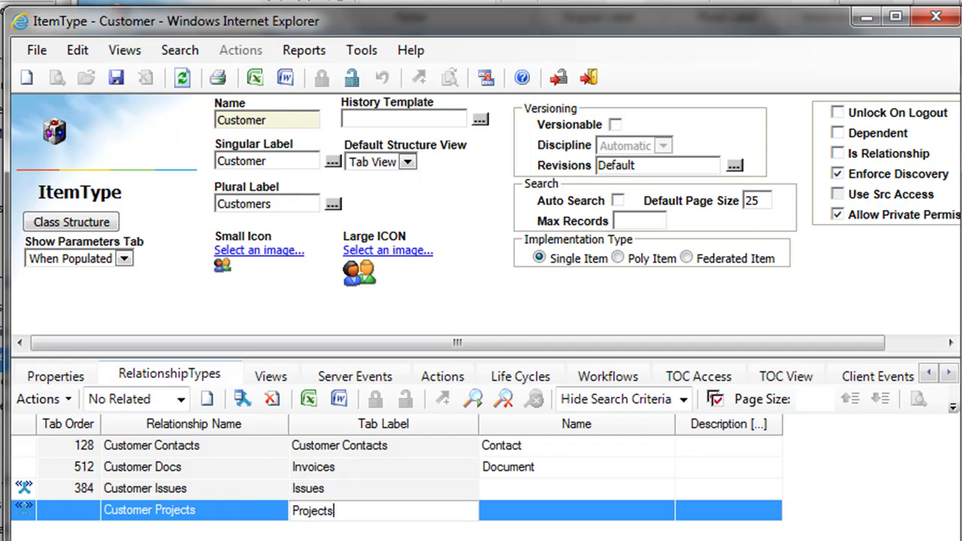
left_click(118, 78)
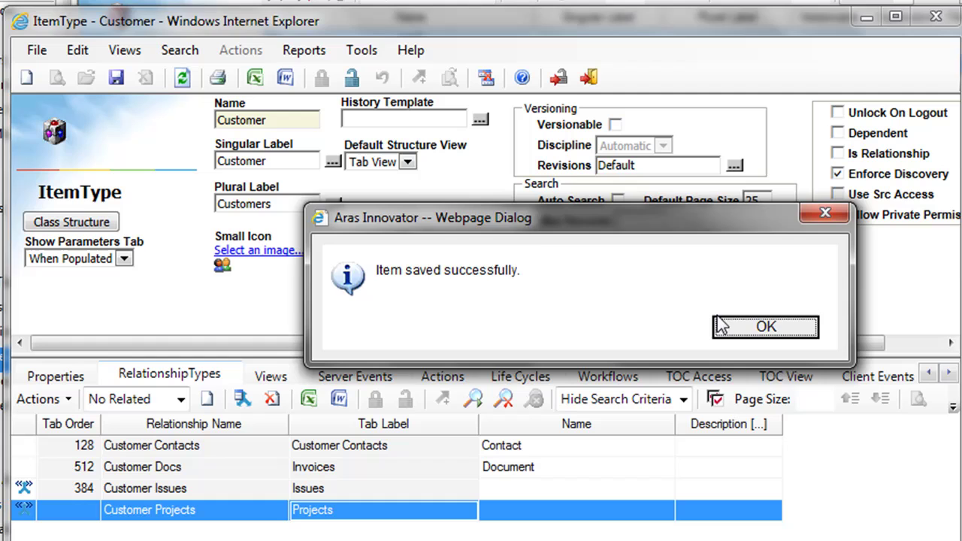
left_click(741, 327)
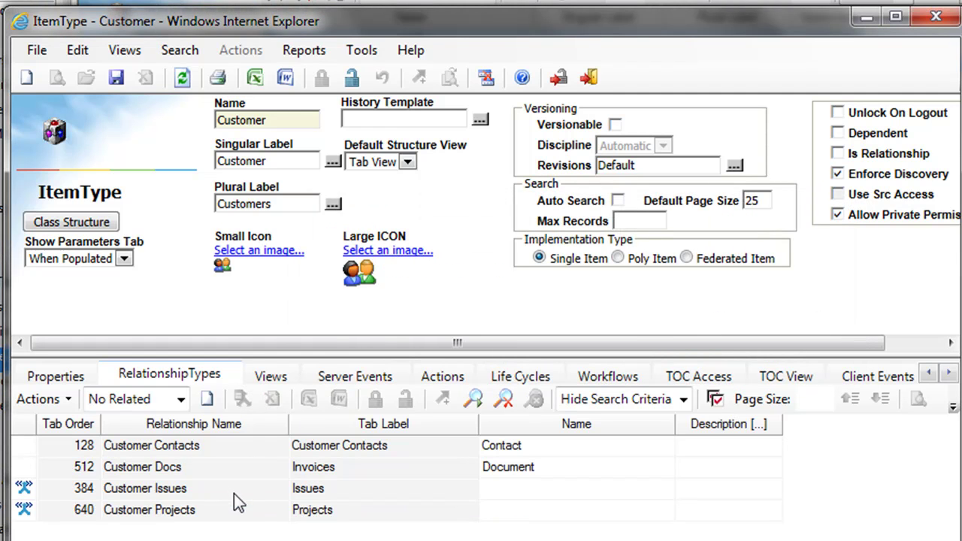
right_click(255, 518)
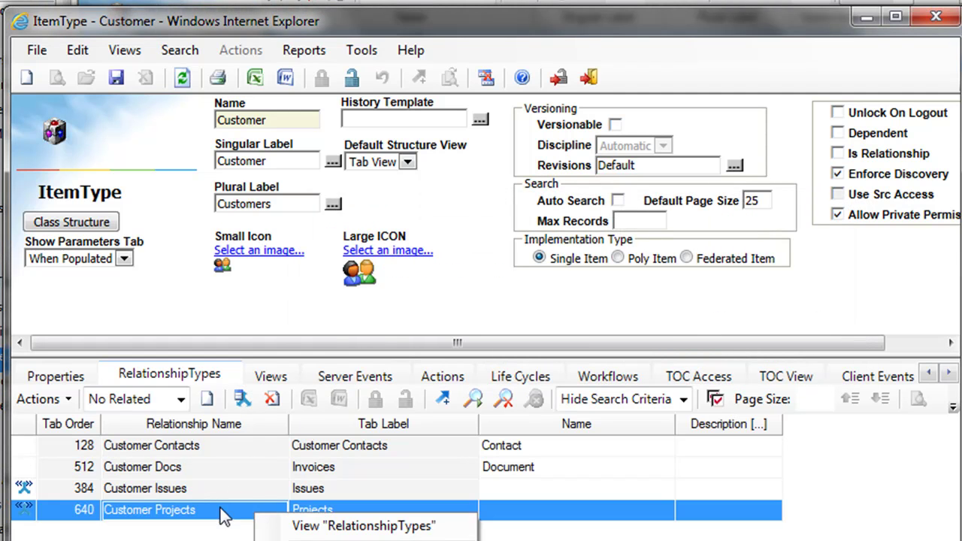
Open Customer Projects for editing and add a Relationship View entry for the World identity.
left_click(368, 526)
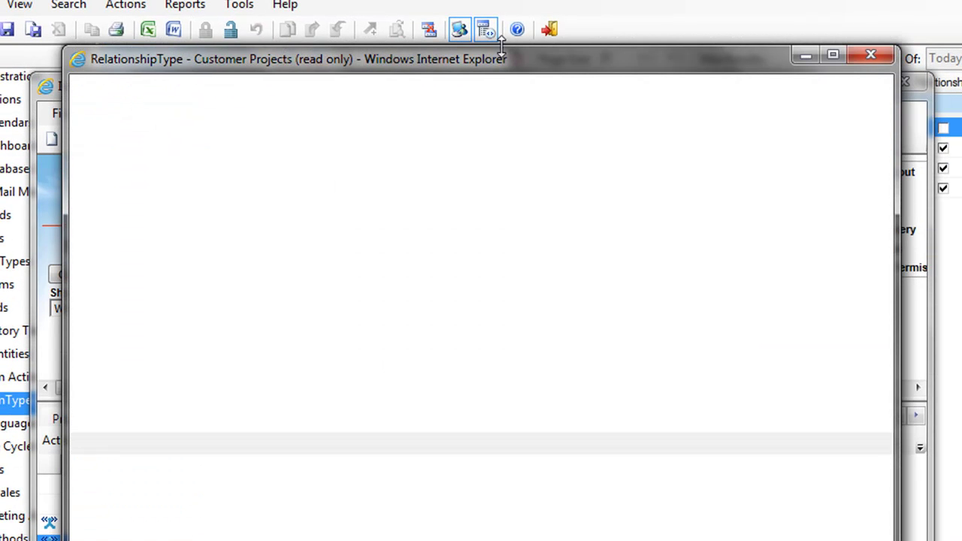
left_click_drag(500, 63, 515, 32)
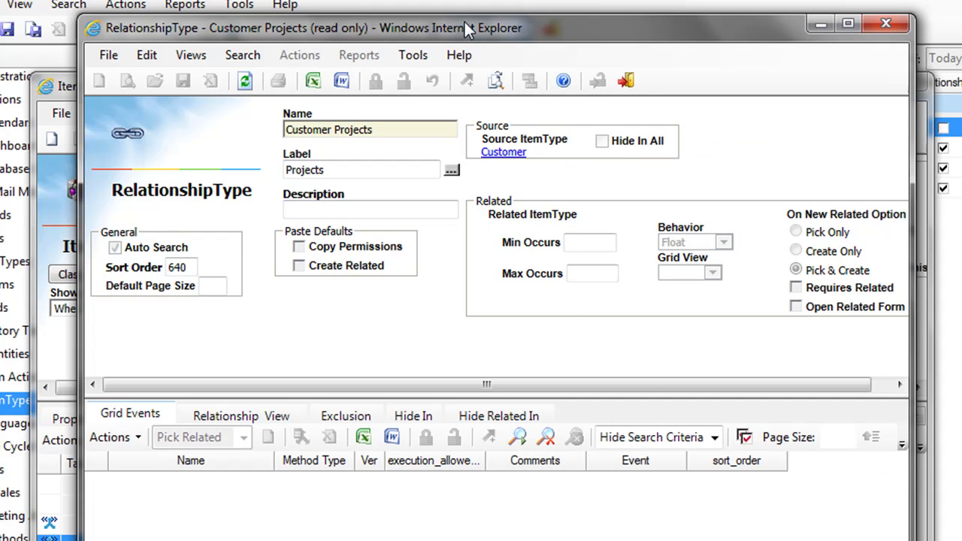
left_click(376, 81)
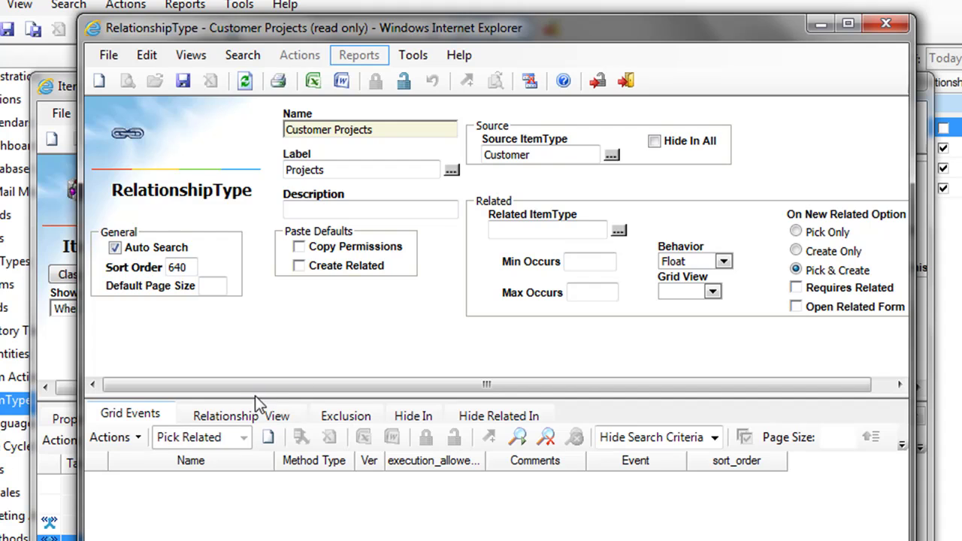
left_click(254, 415)
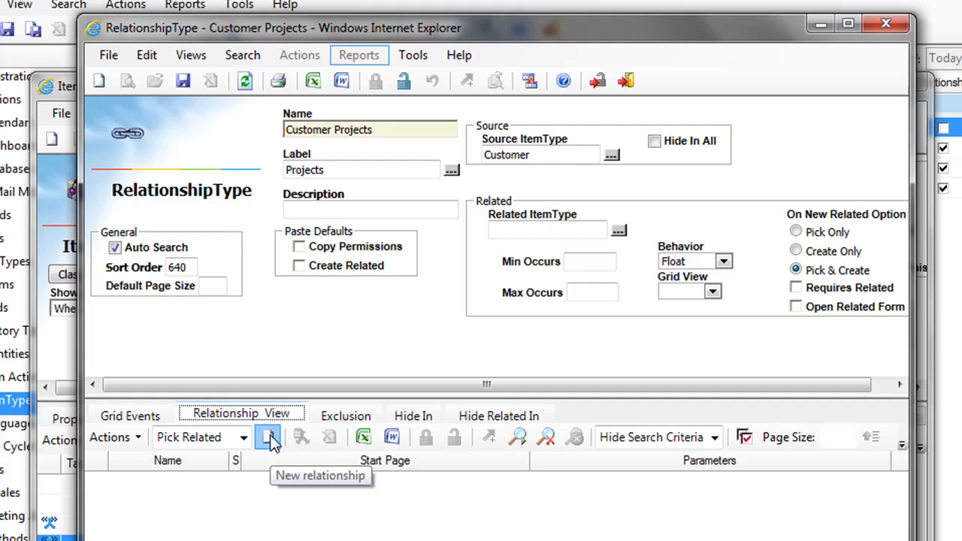
left_click(269, 439)
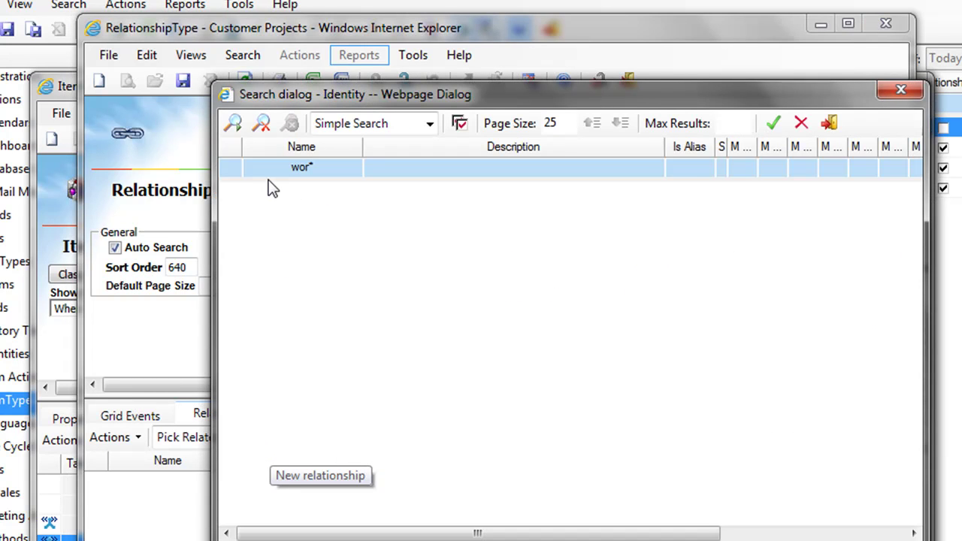
left_click(233, 124)
double_click(312, 213)
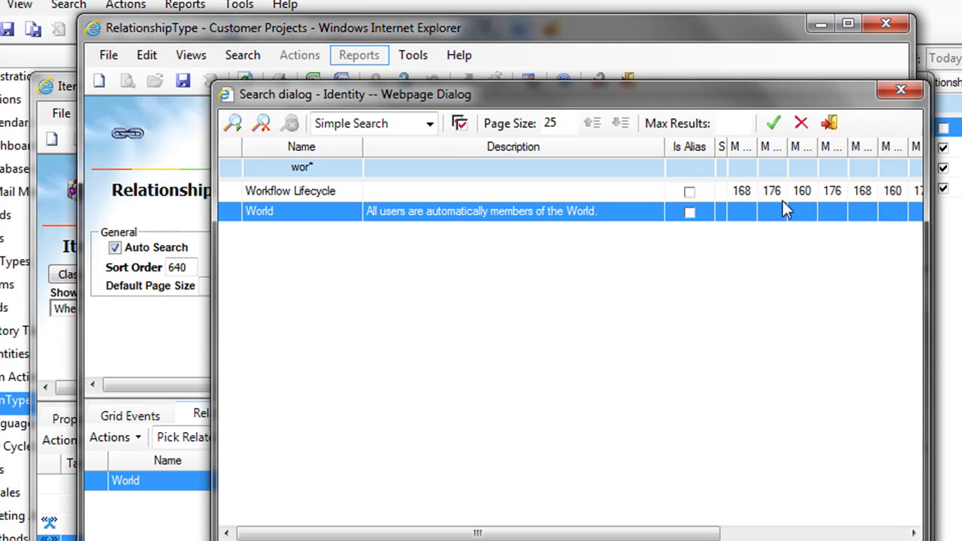
left_click(828, 123)
left_click(420, 482)
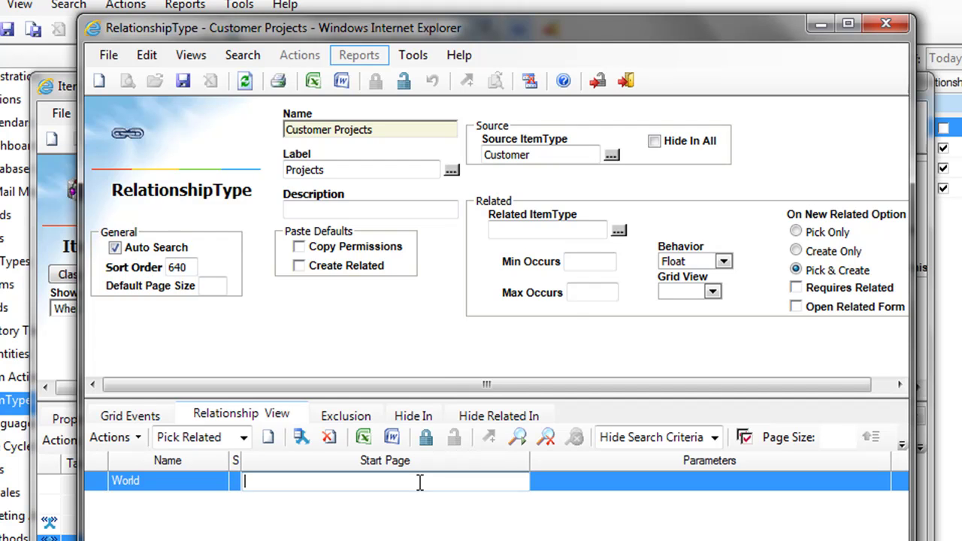
Enter ../Solutions/PLM/scripts/ReverseItemsGrid.html as the World view's Start Page.
type("../Solutions/PLM")
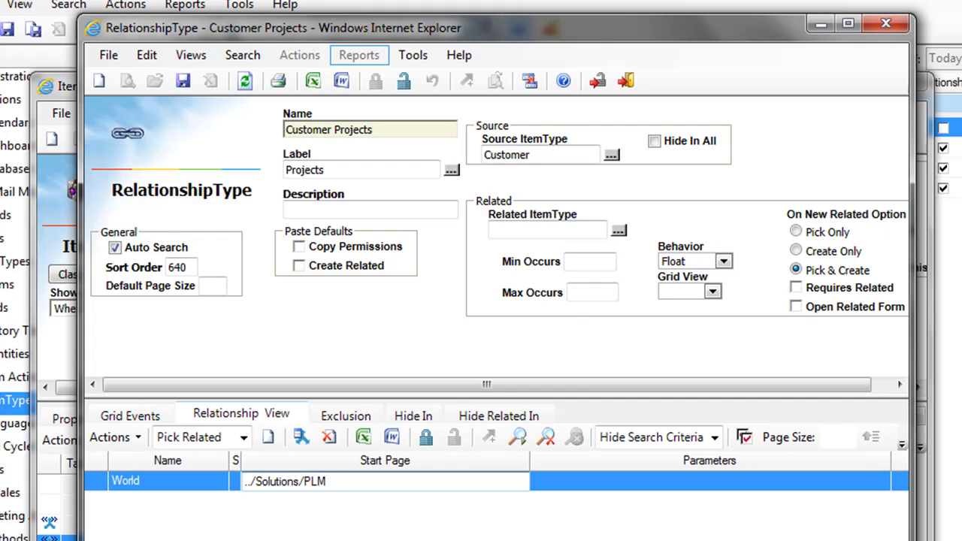
type("/scripts/Reverse")
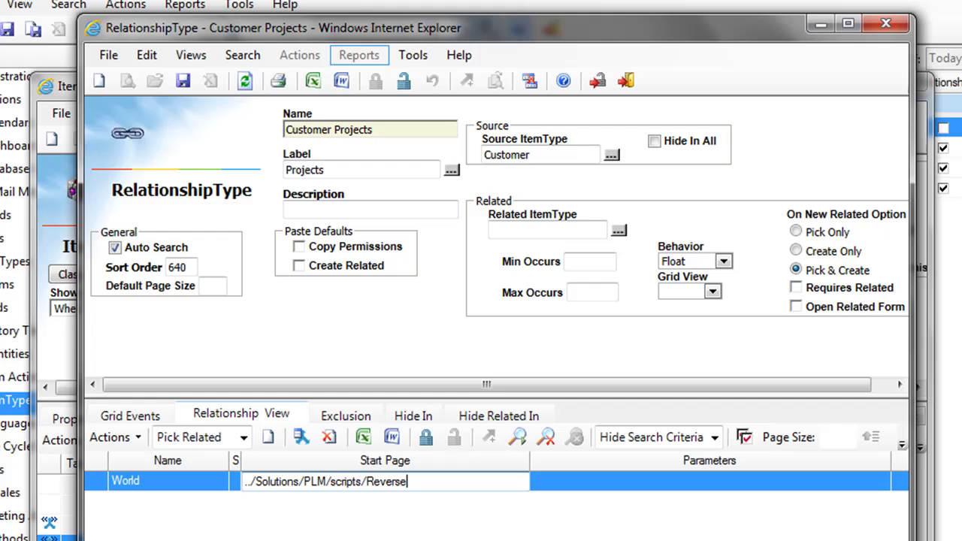
type("ItemsGrid.html")
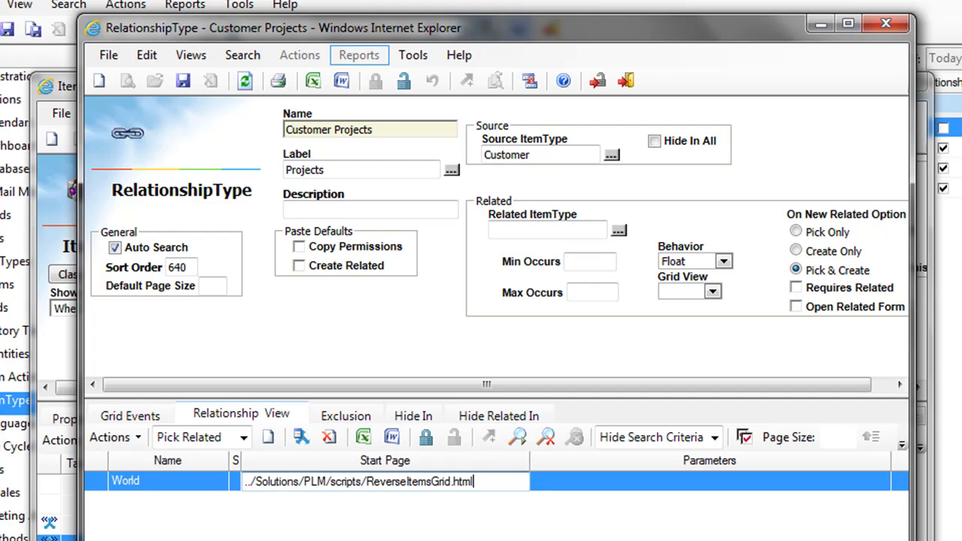
key("Tab")
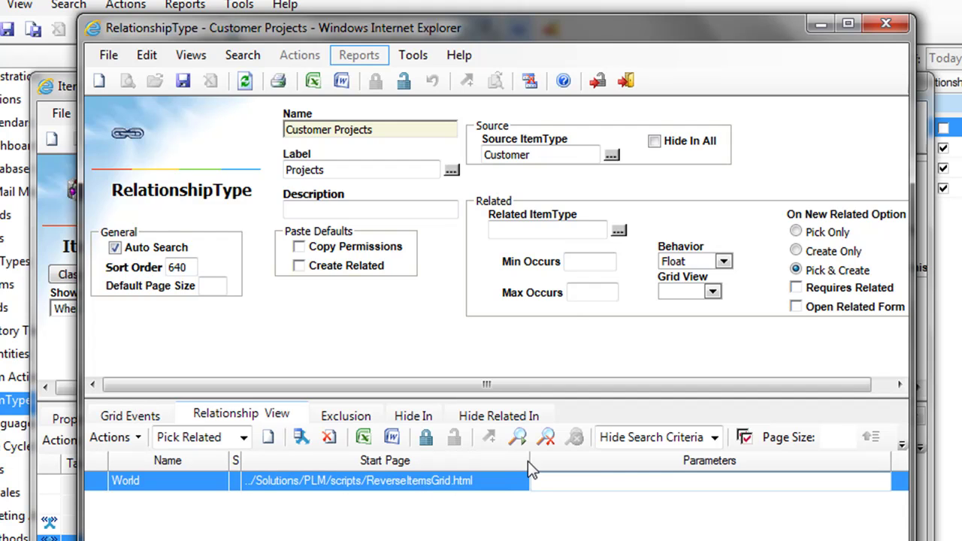
left_click_drag(529, 460, 420, 460)
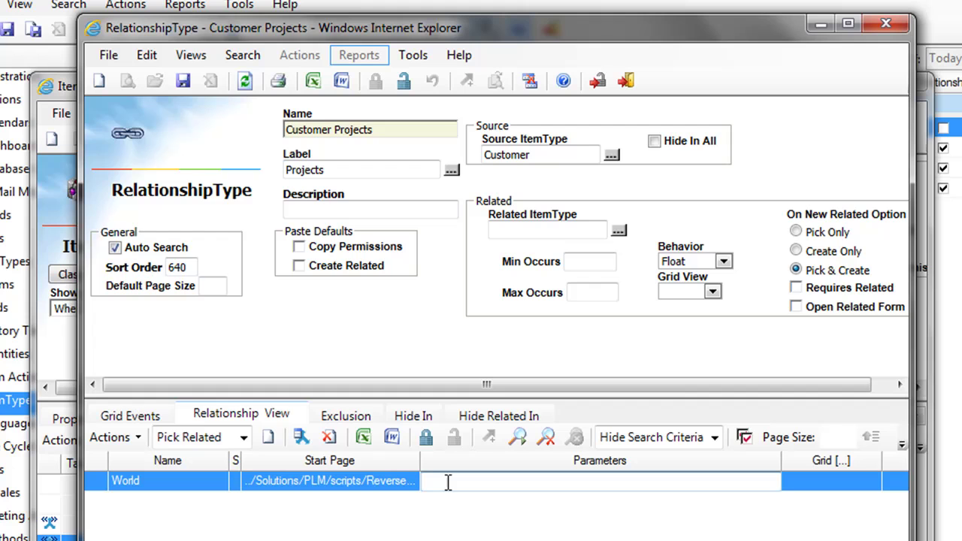
Type the Parameters value with itemTypeName, itemID, reverseITName=Project and reversePropertyName=customer.
type("ITN")
key("BackSpace")
type("NA")
key("BackSpace")
type("ame")
type("='itemTypeName")
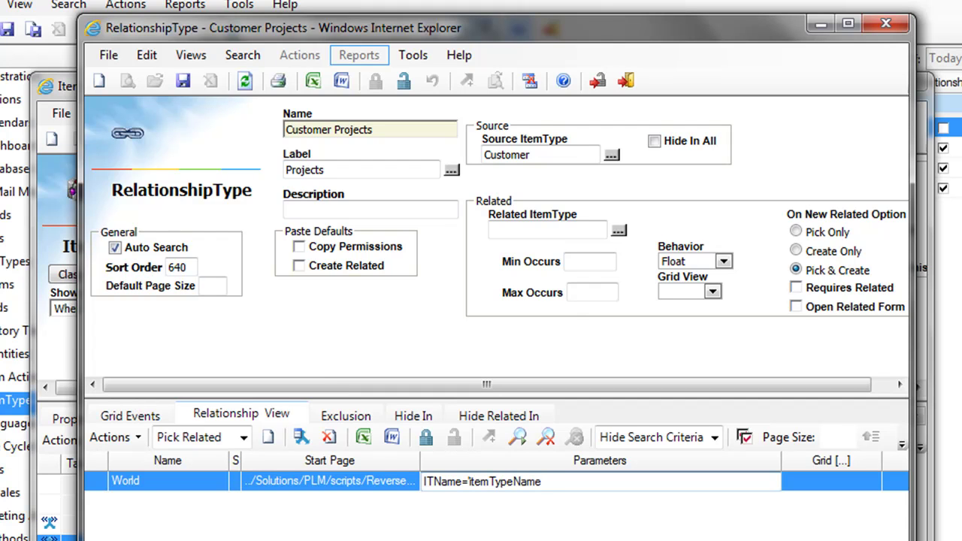
type("'+")
type("'&itemID='+itemOD")
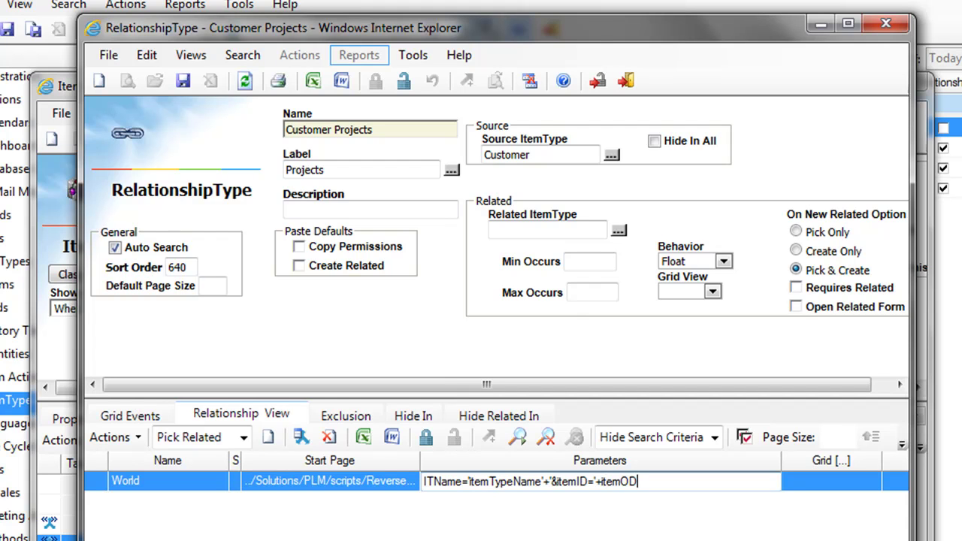
key("BackSpace")
key("BackSpace")
type("ID+'&reverse")
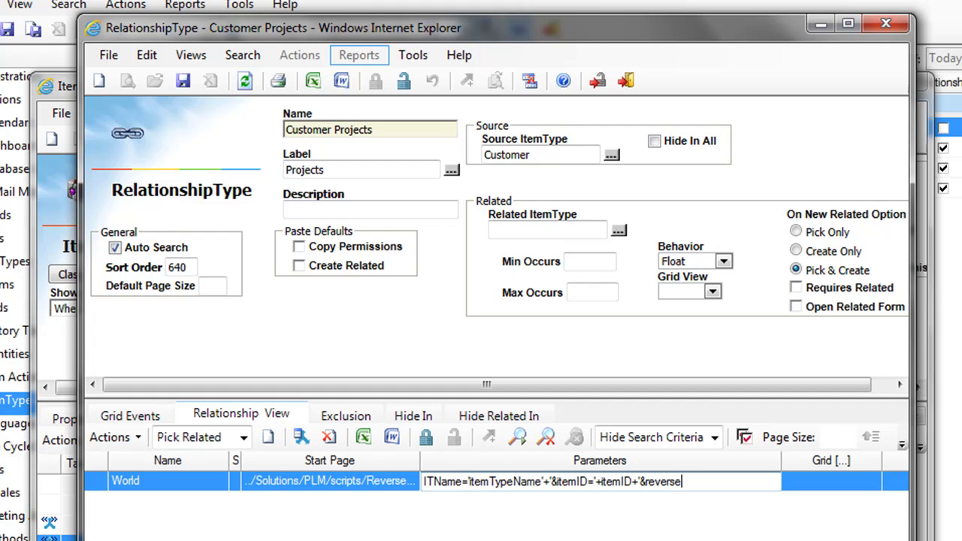
type("ITName=Project")
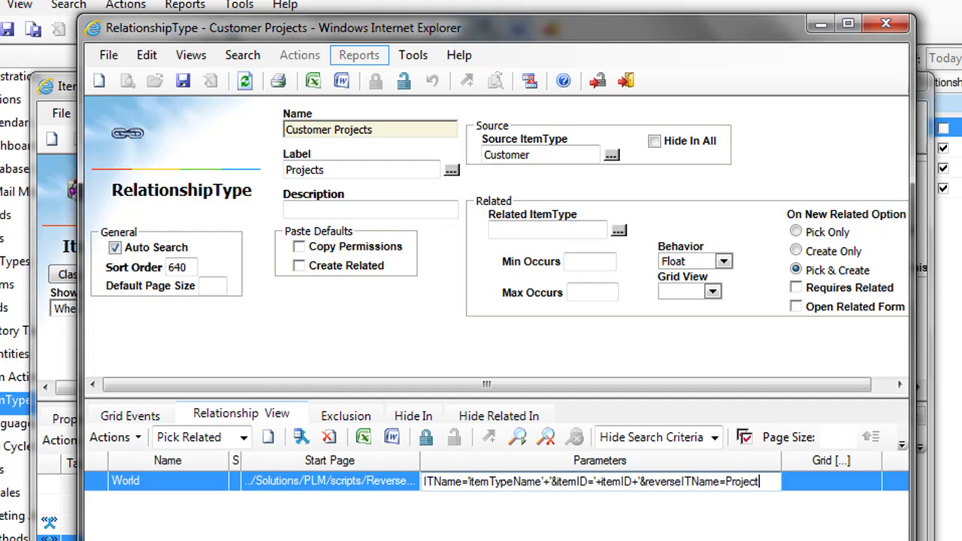
type("&reverseITName=Project&reverse")
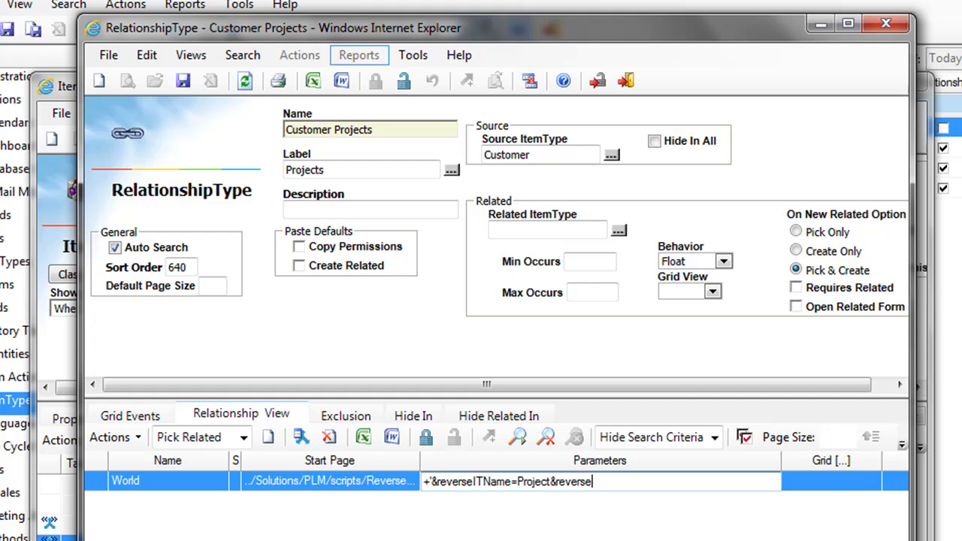
type("PropertyName")
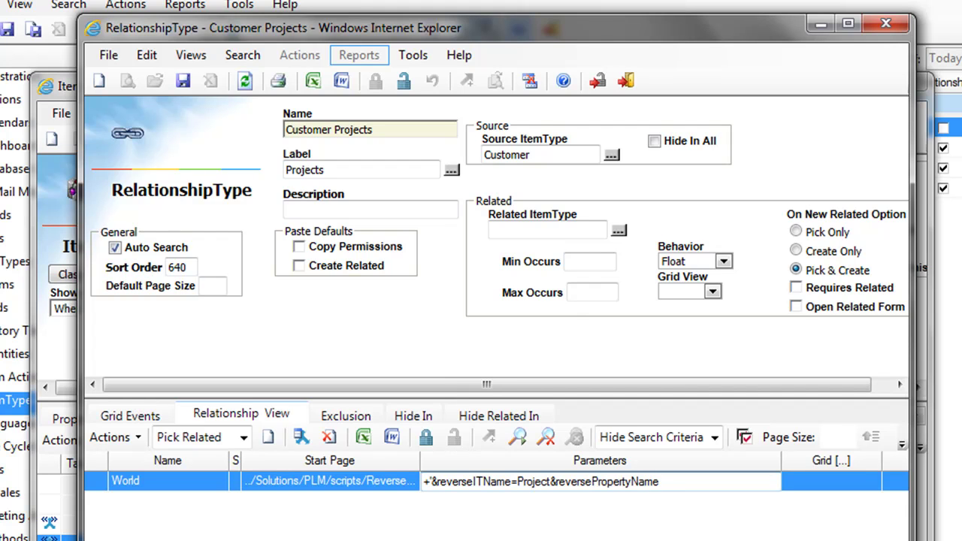
type("=customer")
Correct the quotes to ITName='+itemTypeName+' in Parameters and save Customer Projects.
left_click_drag(781, 460, 884, 454)
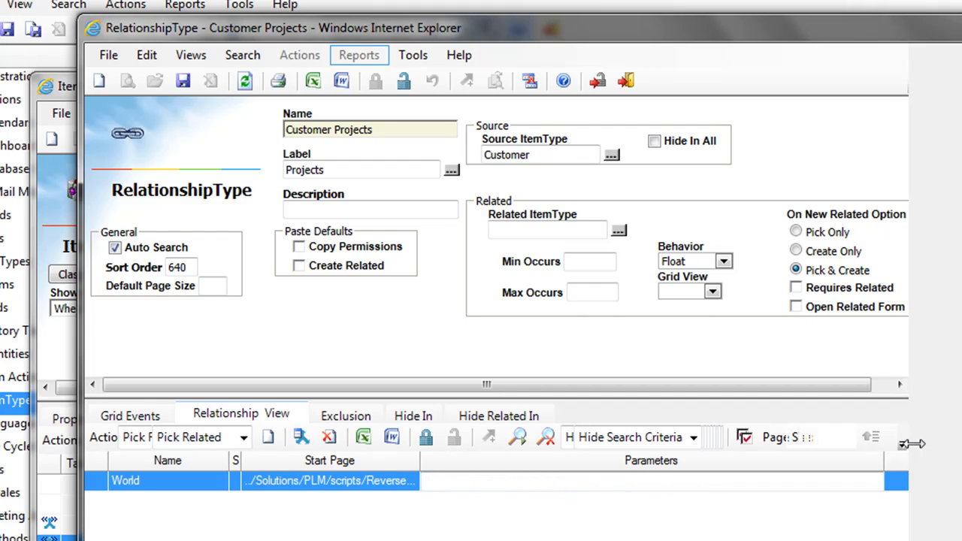
left_click_drag(882, 461, 953, 461)
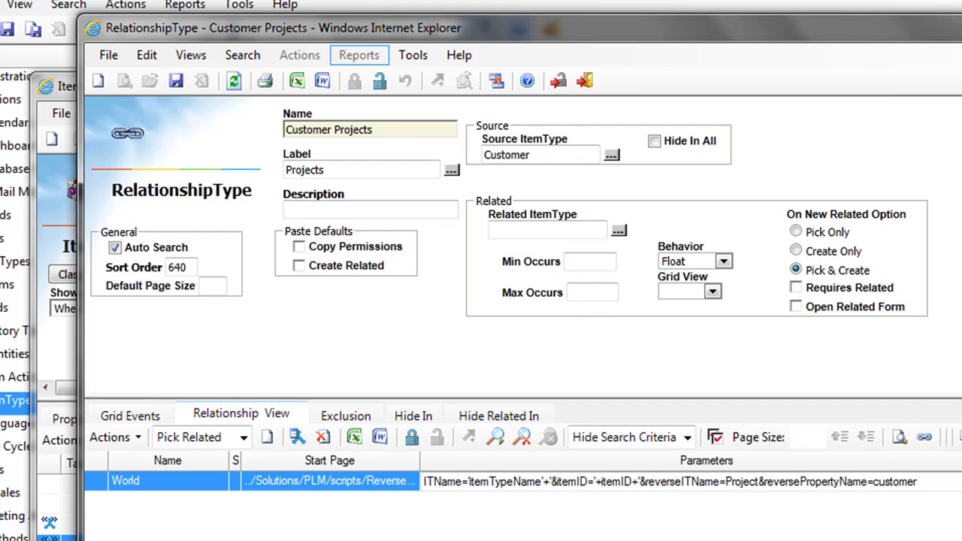
left_click(496, 479)
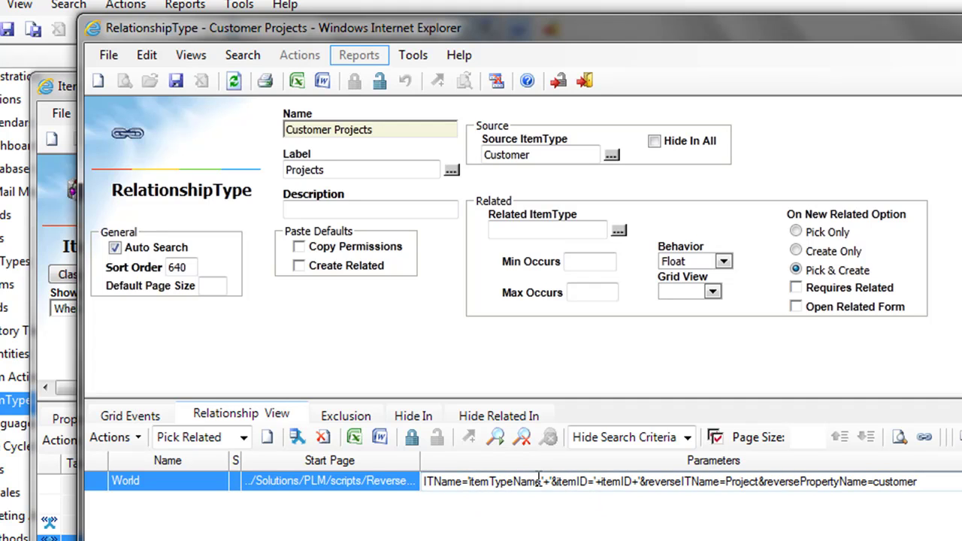
left_click(468, 481)
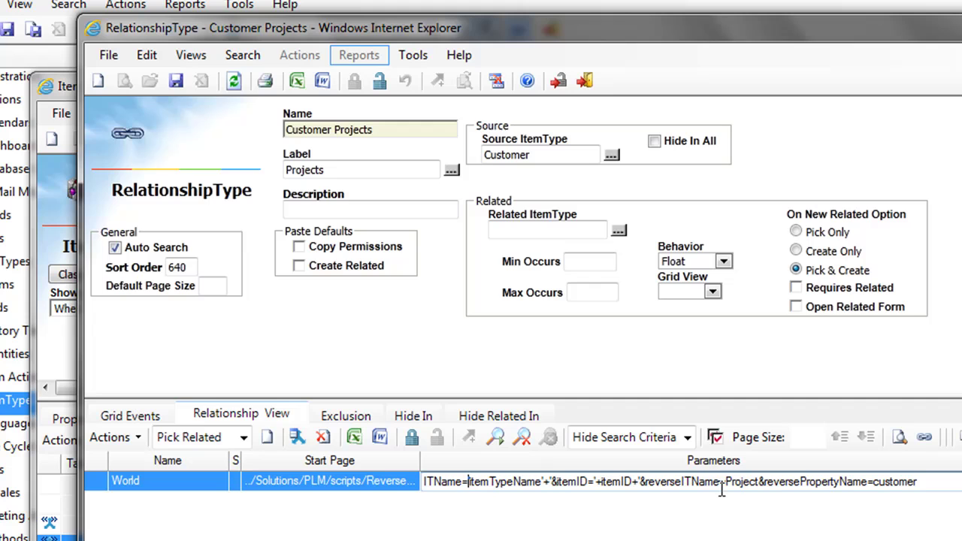
left_click(475, 481)
type("+")
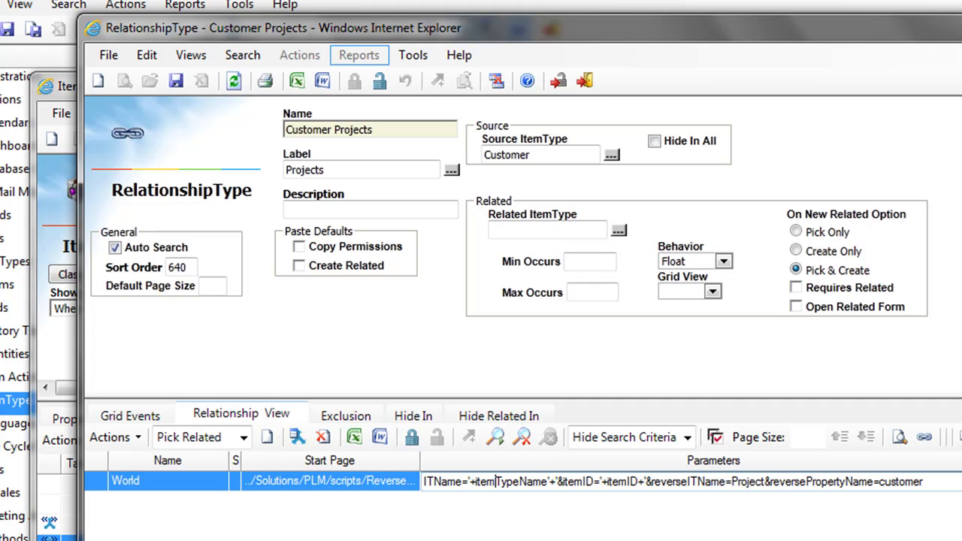
left_click(549, 481)
key("BackSpace")
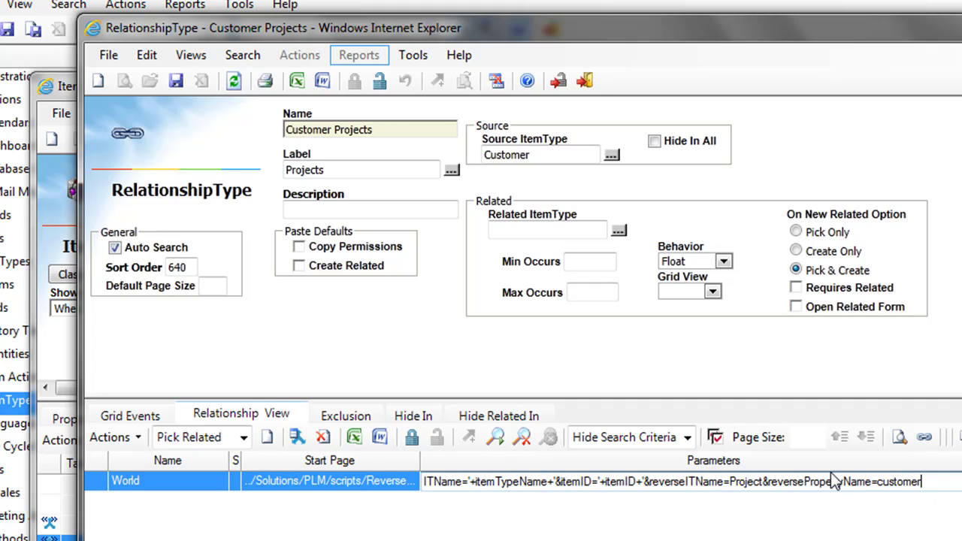
left_click(175, 81)
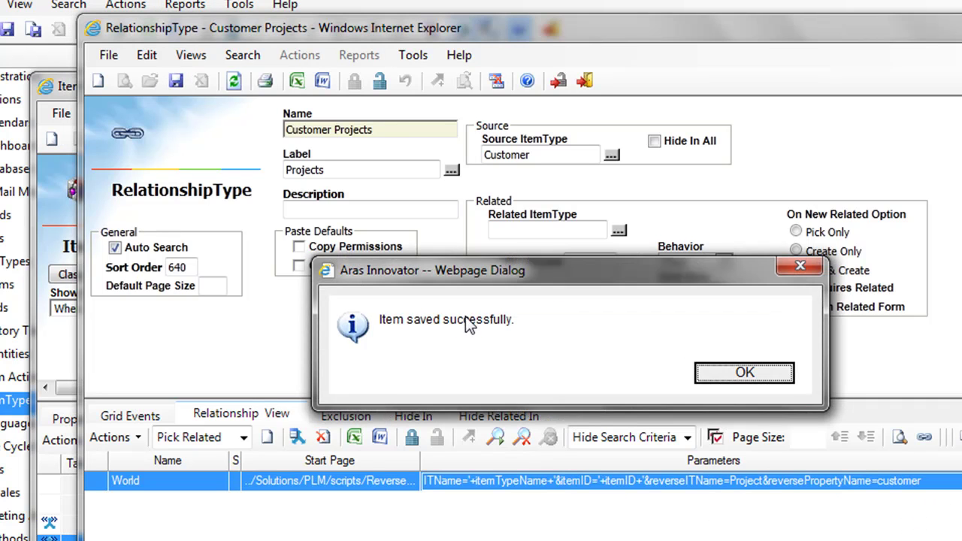
Dismiss the save message and open the Wal-Mart customer from the Customers list.
left_click(782, 376)
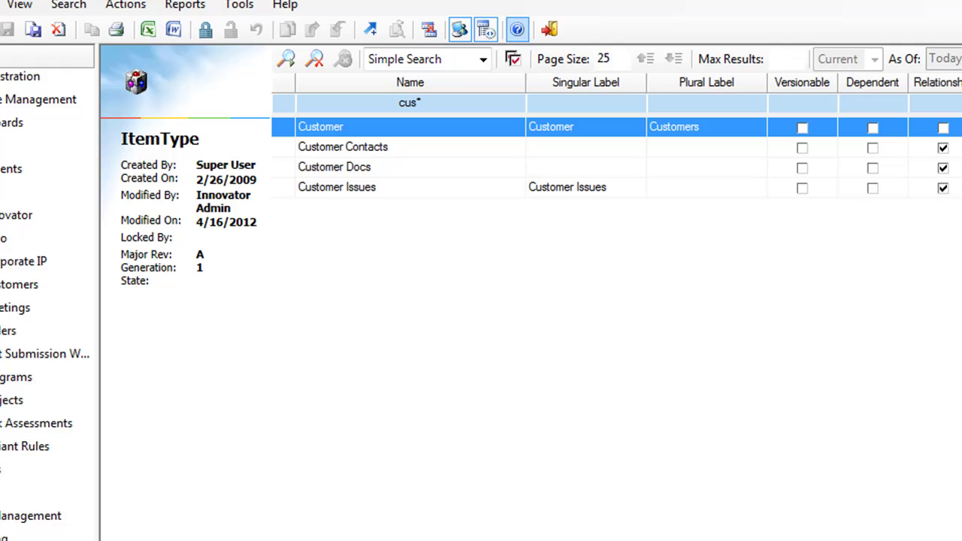
left_click(9, 406)
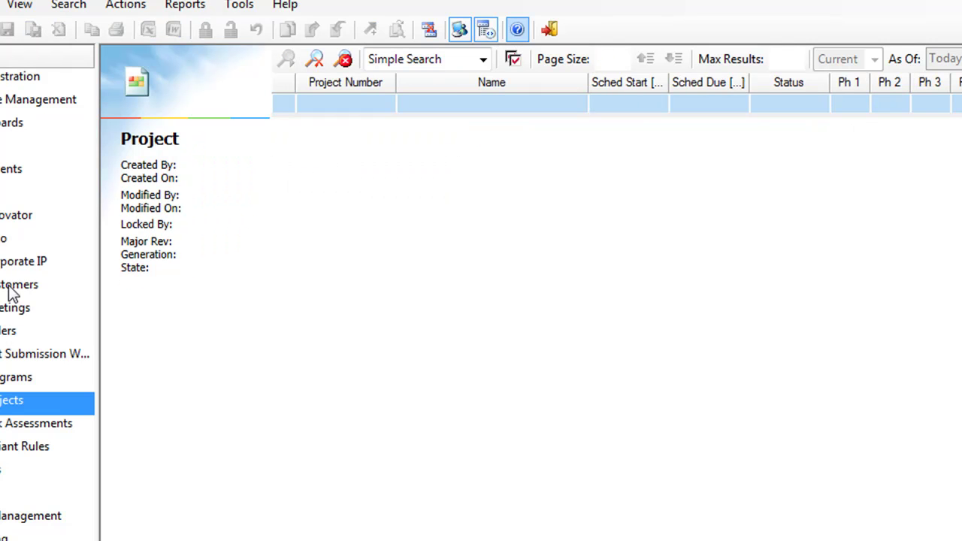
left_click(11, 290)
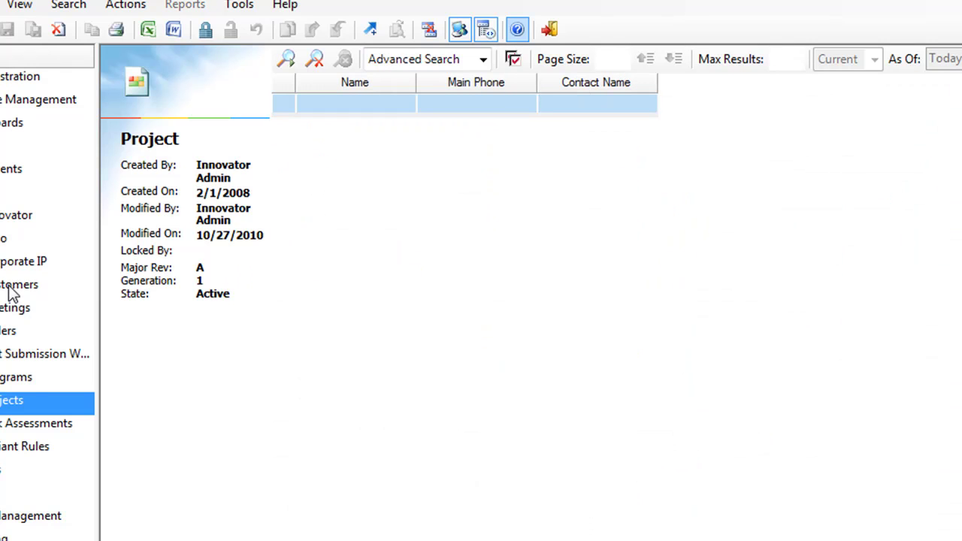
left_click(286, 60)
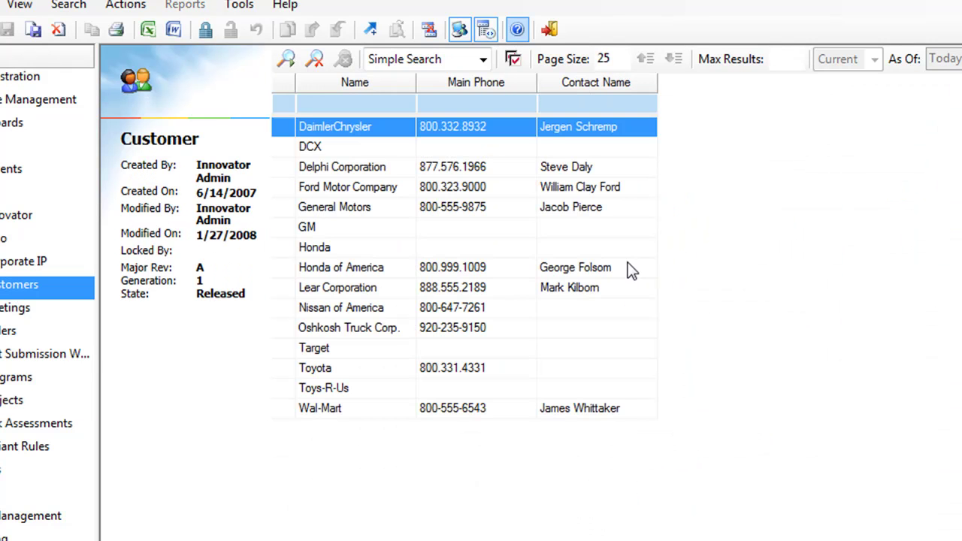
left_click(391, 410)
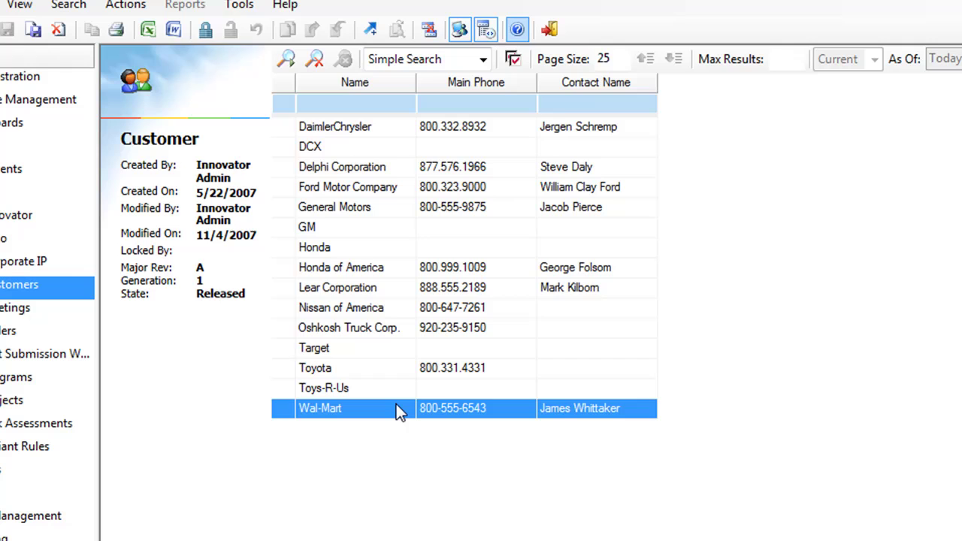
double_click(397, 403)
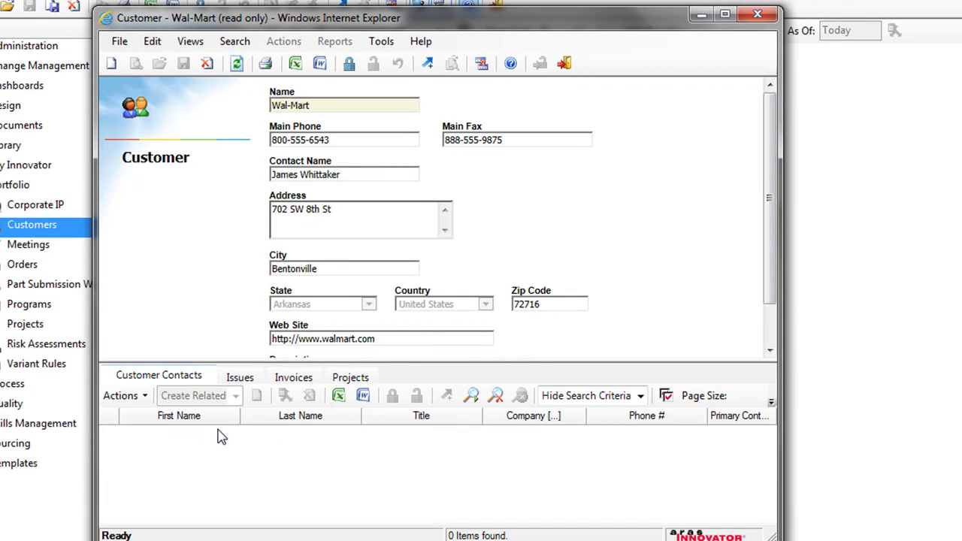
Check Wal-Mart's Projects tab, dismiss the invalid-parameters error, and close the form.
left_click(348, 377)
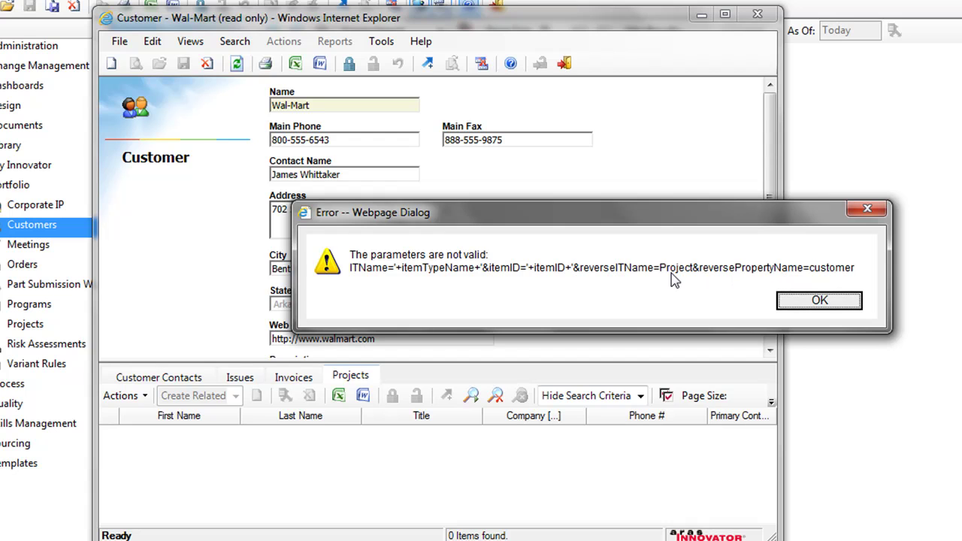
left_click(813, 302)
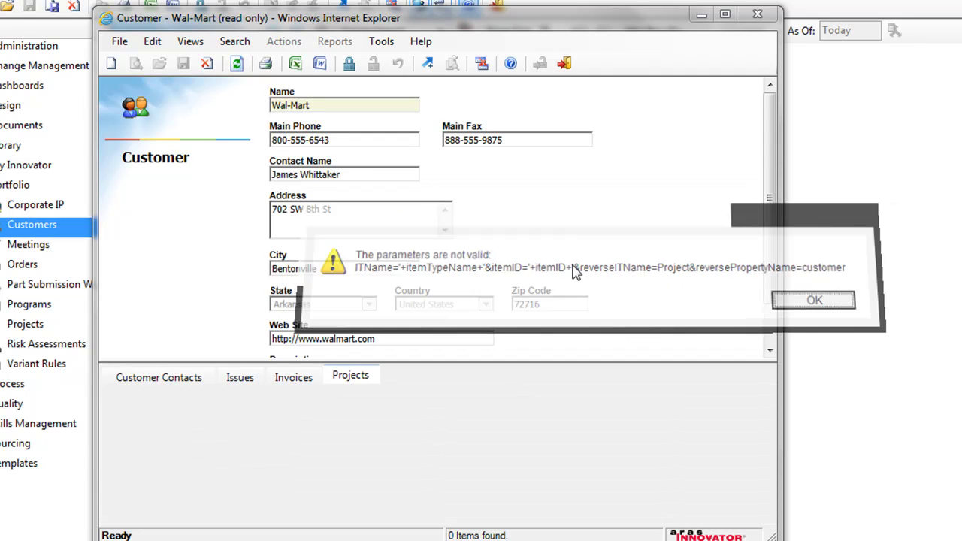
left_click(758, 17)
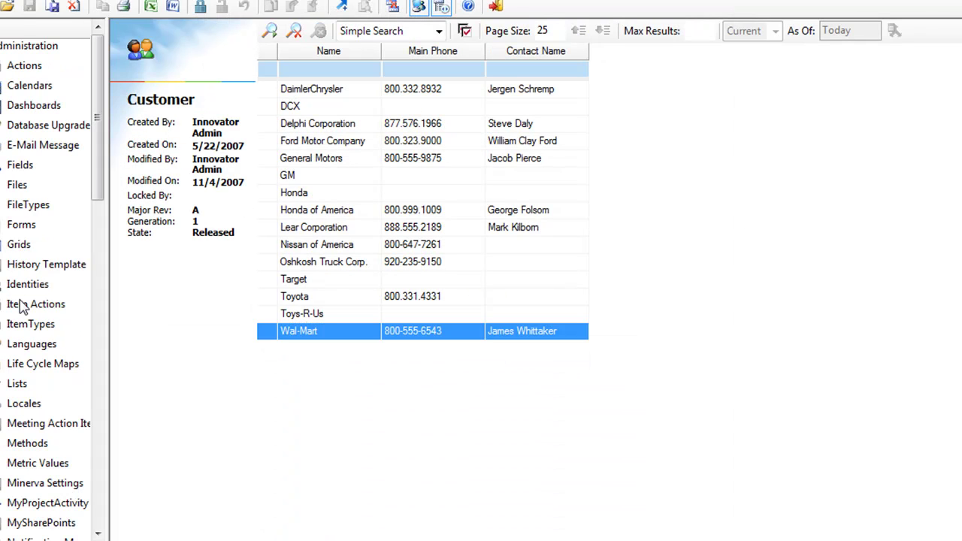
Search RelationshipTypes for cus* and open Customer Projects for editing.
left_click_drag(97, 140, 105, 340)
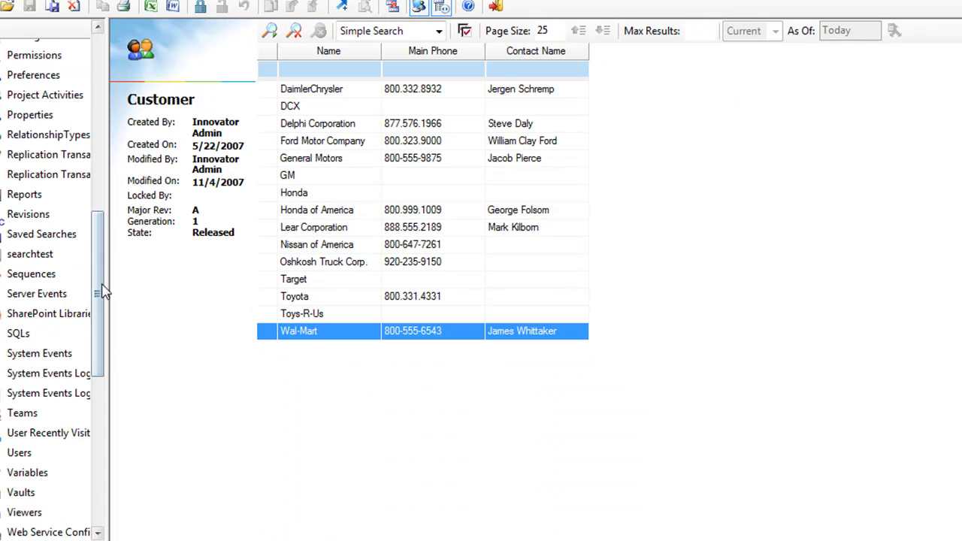
scroll(100, 251, "down", 2)
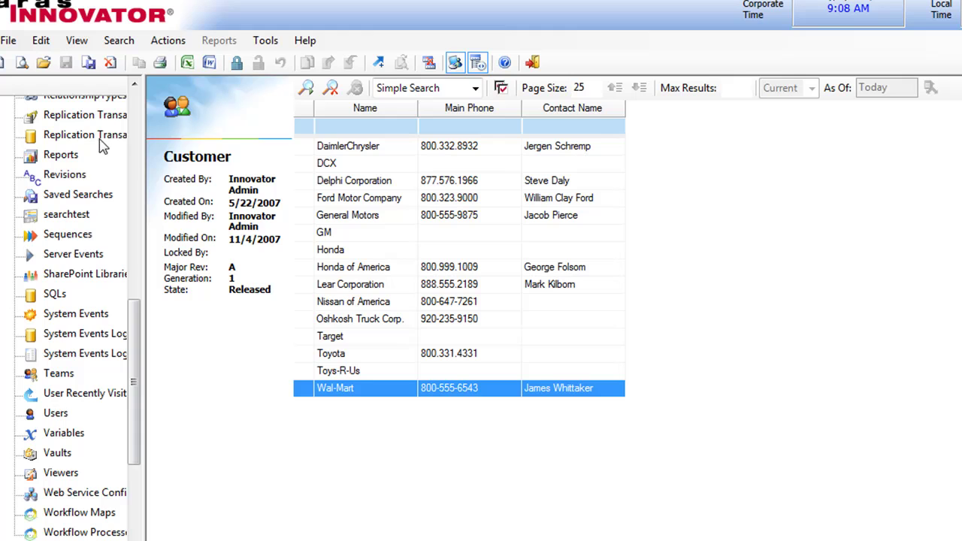
left_click(134, 84)
left_click(100, 113)
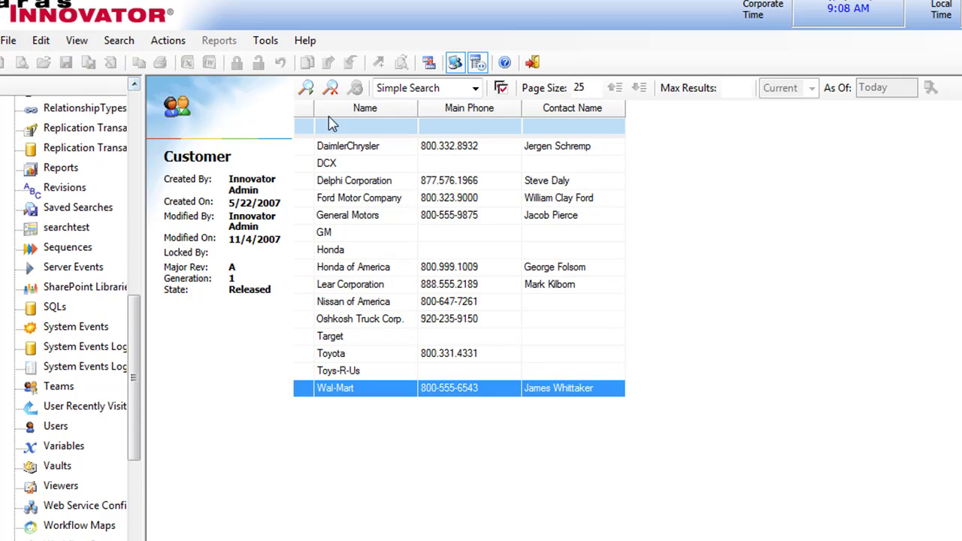
left_click(351, 126)
key("Return")
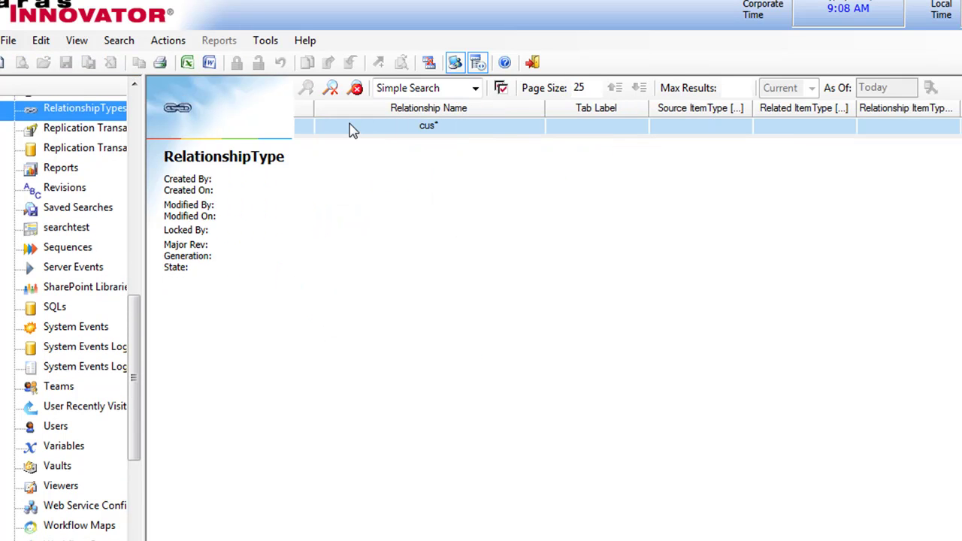
right_click(384, 199)
left_click(461, 255)
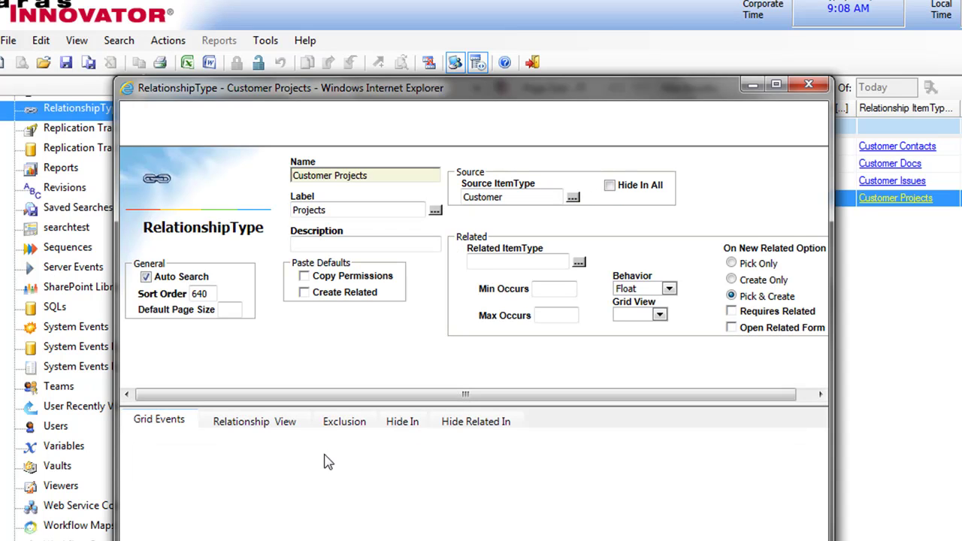
Wrap the World relationship view's Parameters value in single quotes.
left_click(255, 424)
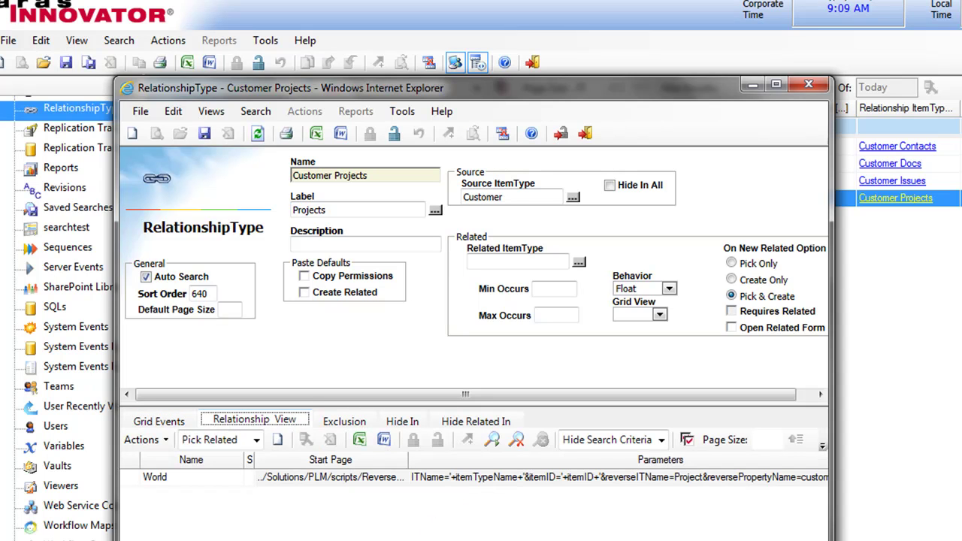
left_click(300, 479)
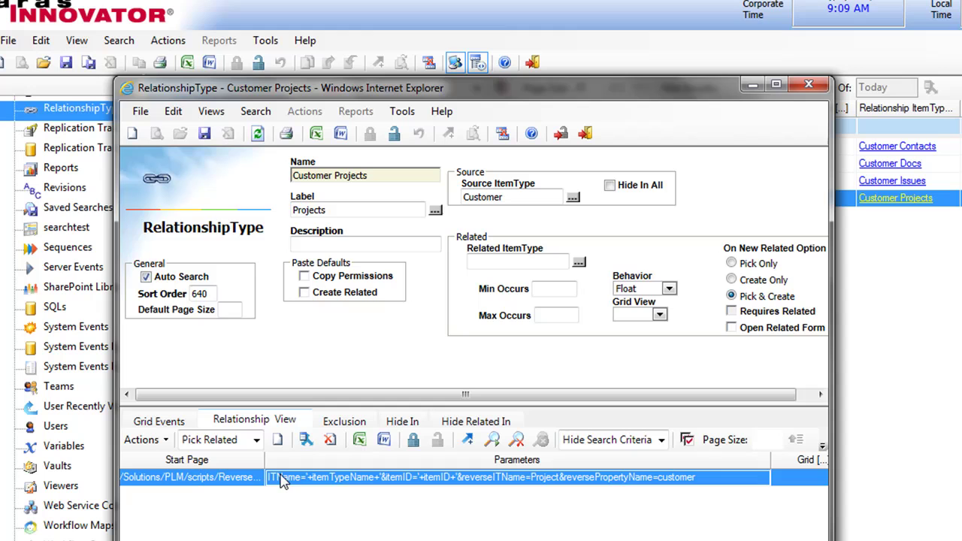
left_click(283, 481)
left_click(270, 479)
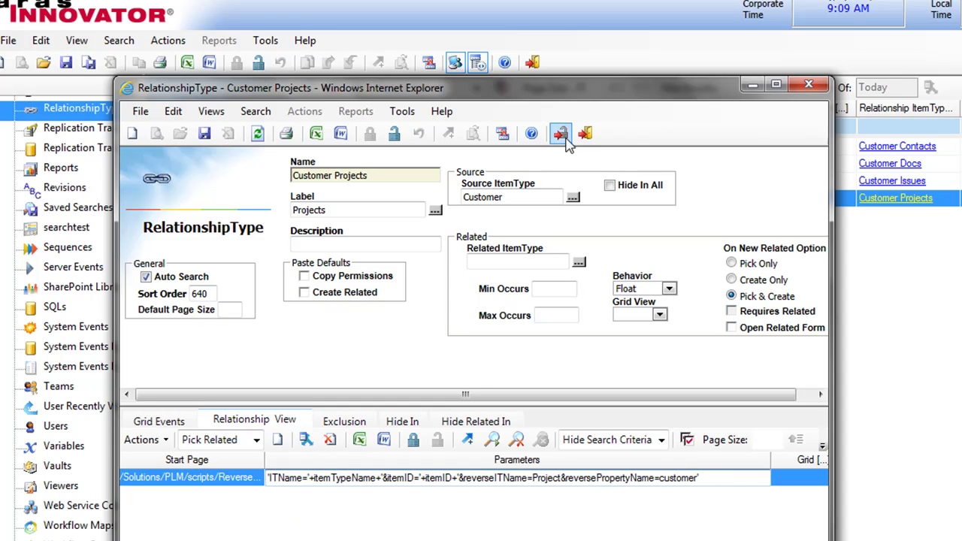
left_click(529, 466)
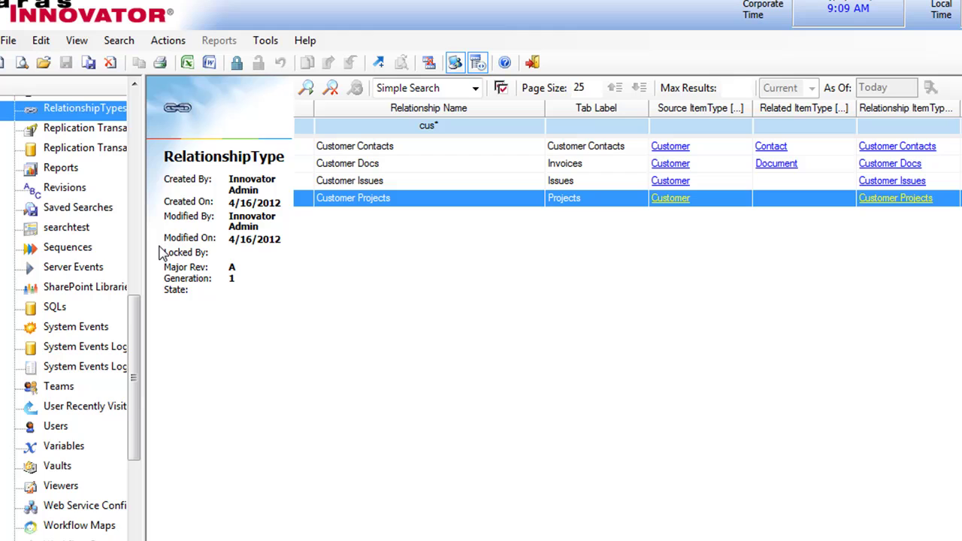
Check that Wal-Mart's Projects tab lists project 1319, XM Portable Satellite Dish Assy.
scroll(125, 315, "down", 5)
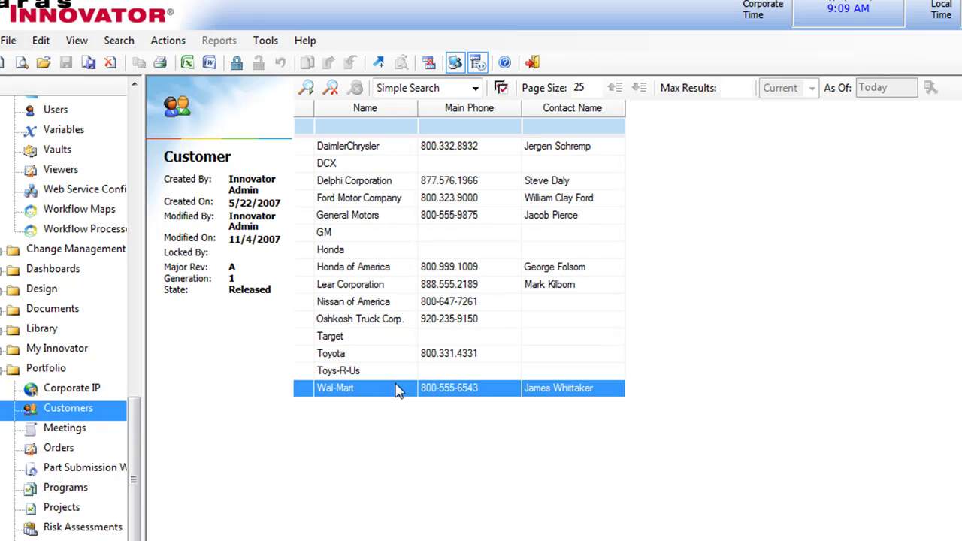
double_click(398, 397)
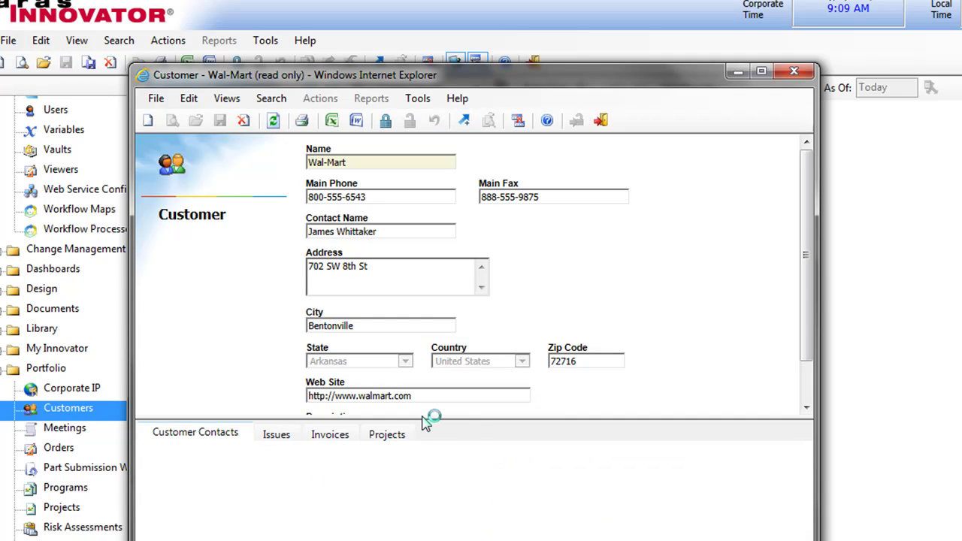
left_click(398, 437)
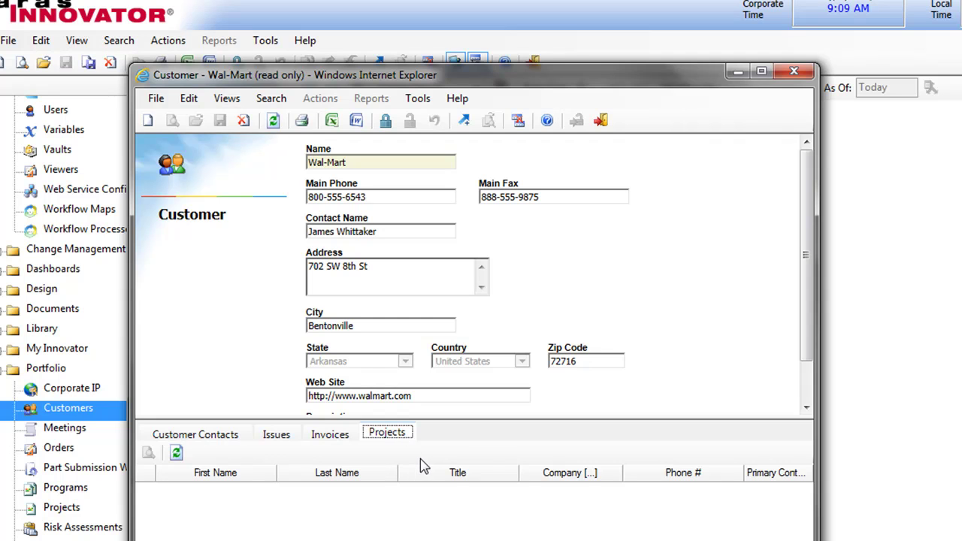
left_click(376, 495)
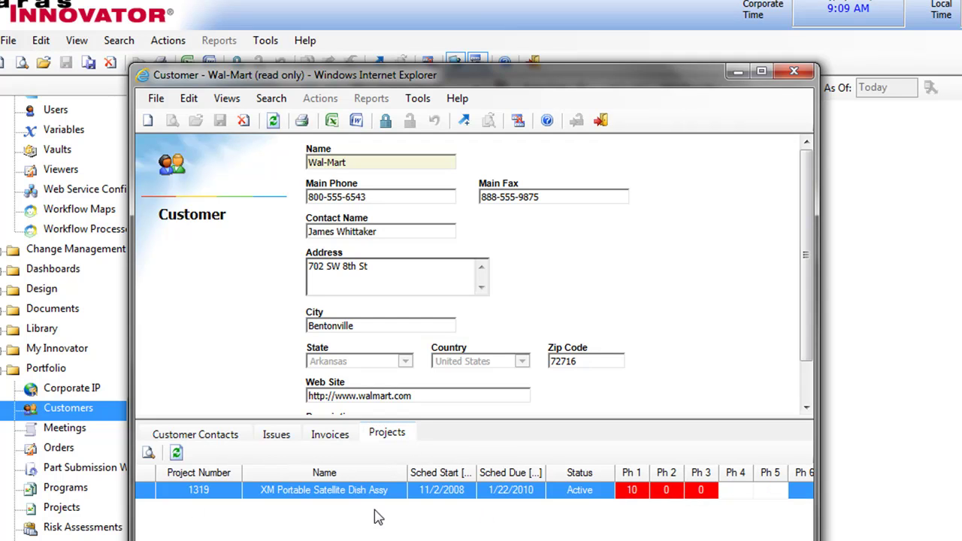
left_click(795, 73)
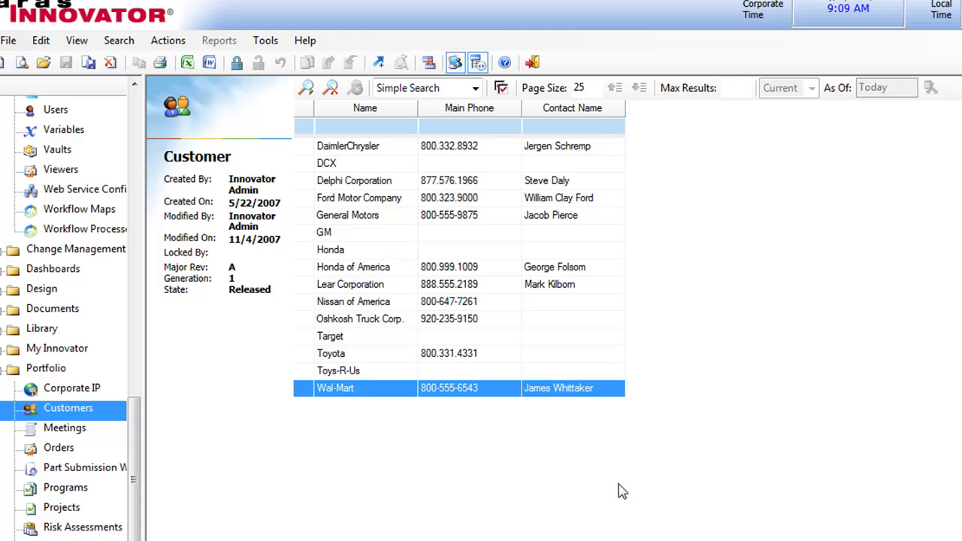
Confirm that Lear Corporation's Projects tab lists no referencing projects.
left_click(380, 303)
left_click(384, 289)
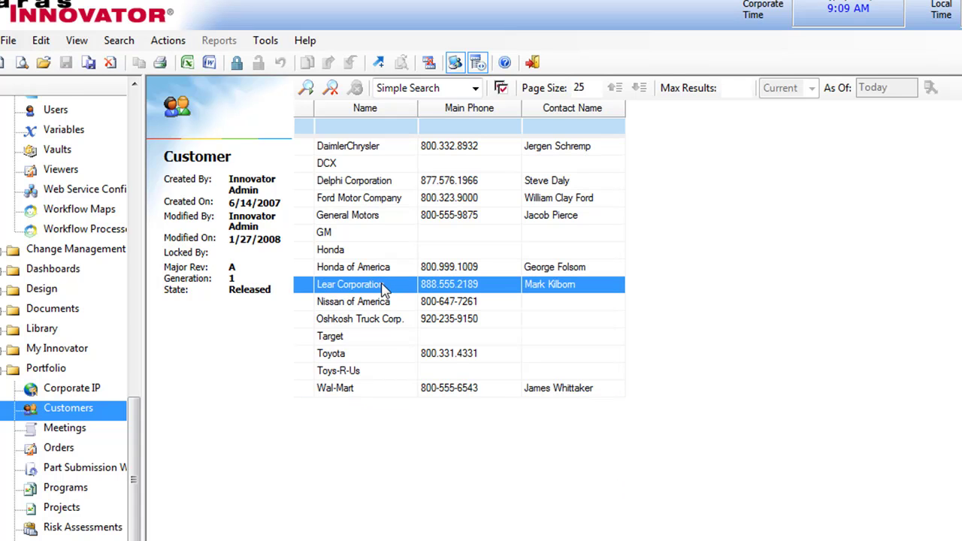
double_click(383, 288)
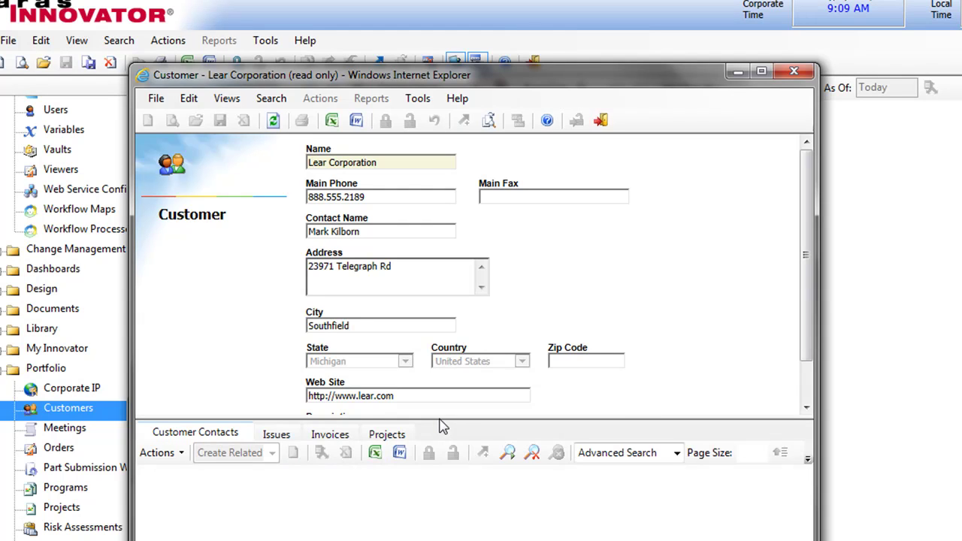
left_click(401, 436)
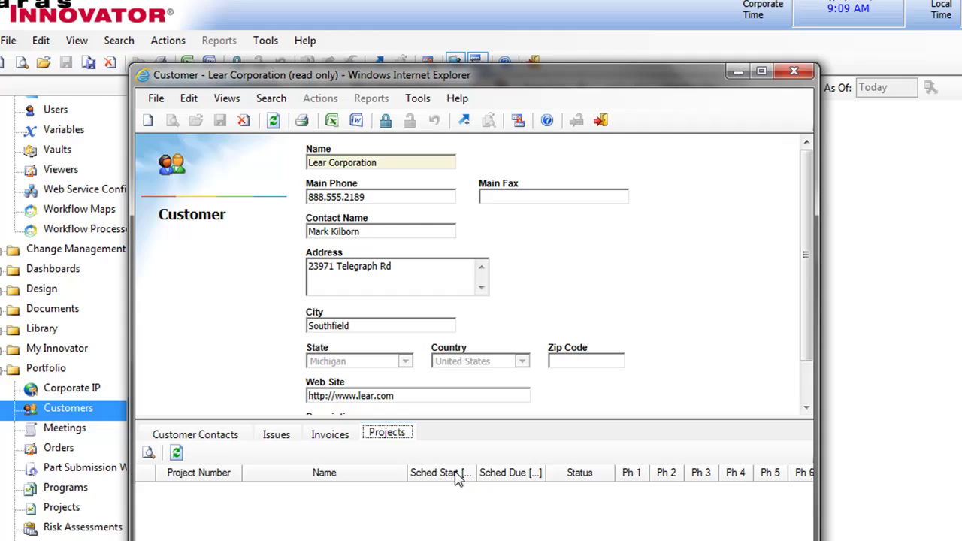
left_click(799, 72)
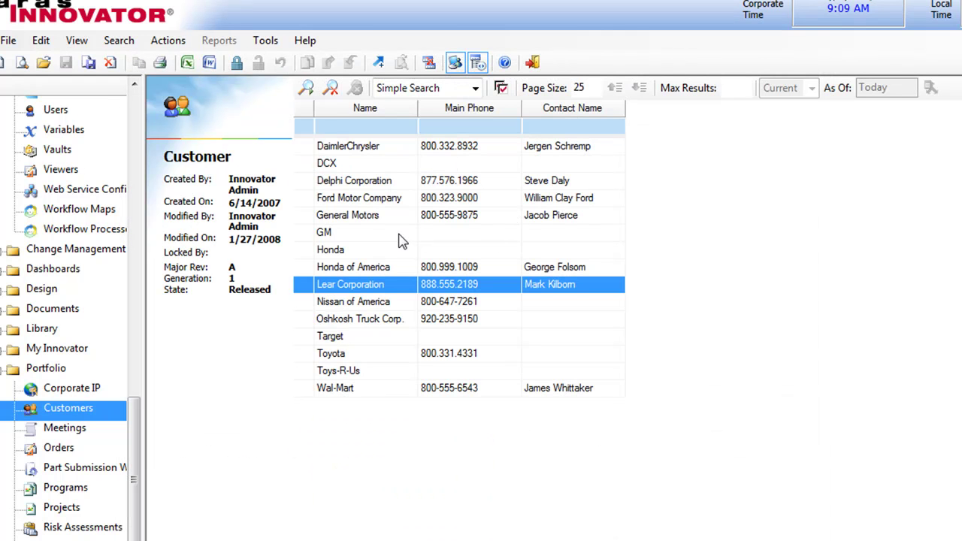
Verify that Ford Motor Company's Projects tab shows project 1369, Ford 500 XM Radio.
left_click(379, 185)
left_click(397, 201)
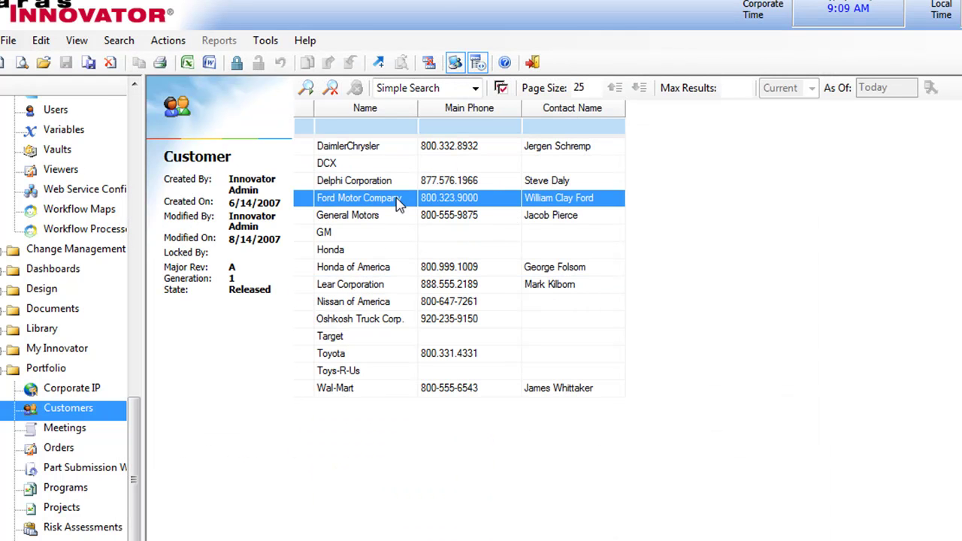
double_click(398, 205)
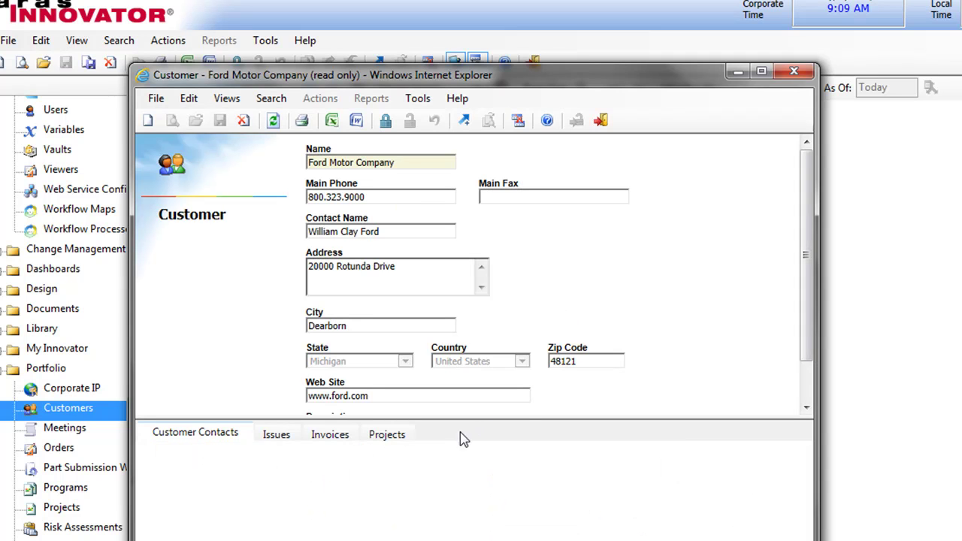
left_click(398, 438)
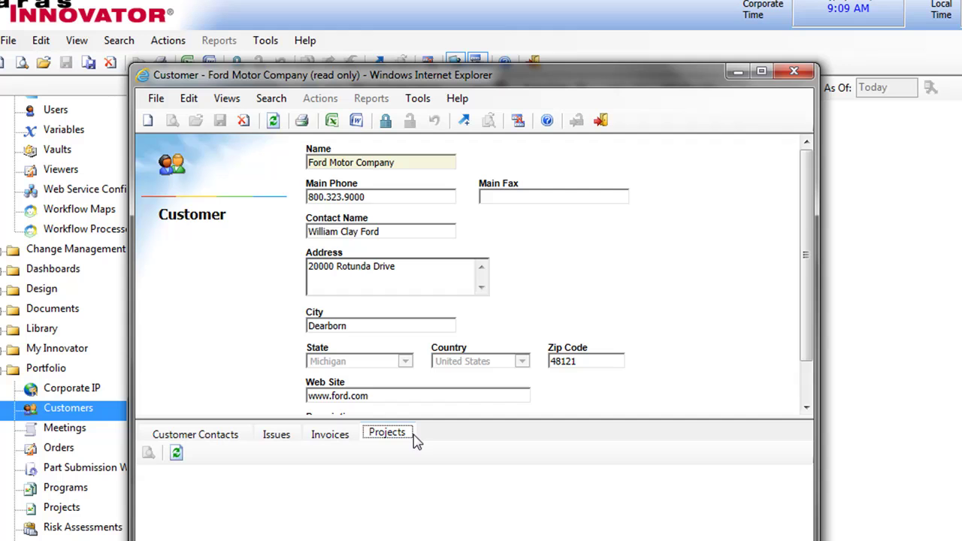
left_click(468, 493)
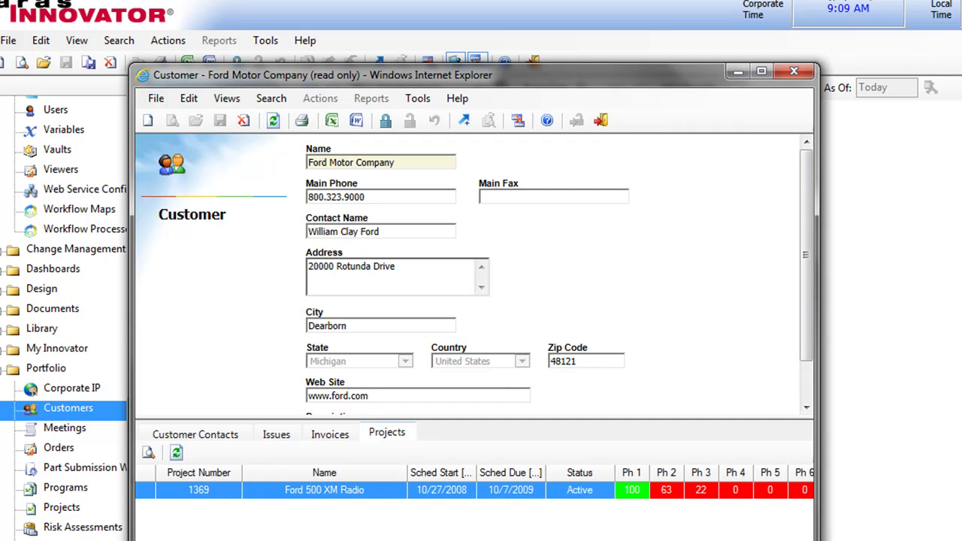
left_click(794, 72)
left_click(848, 251)
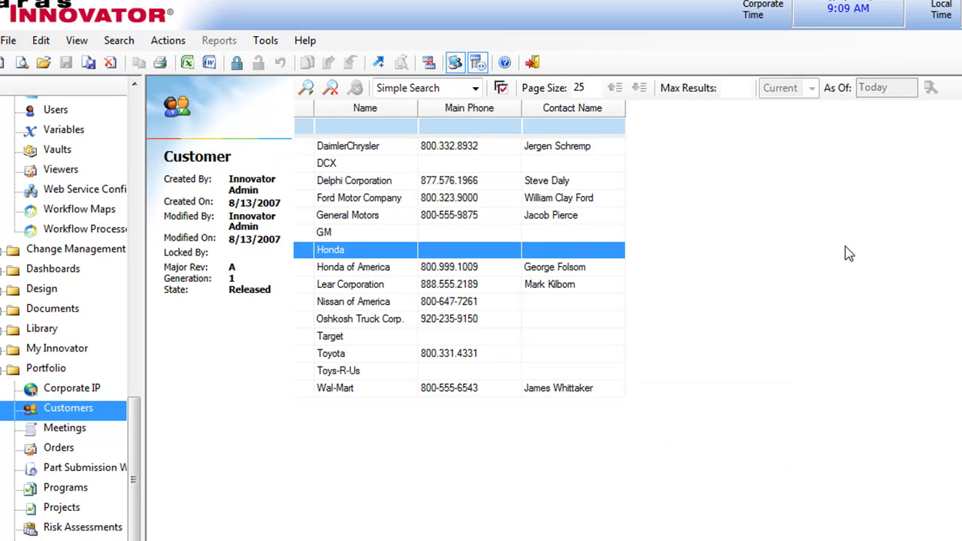